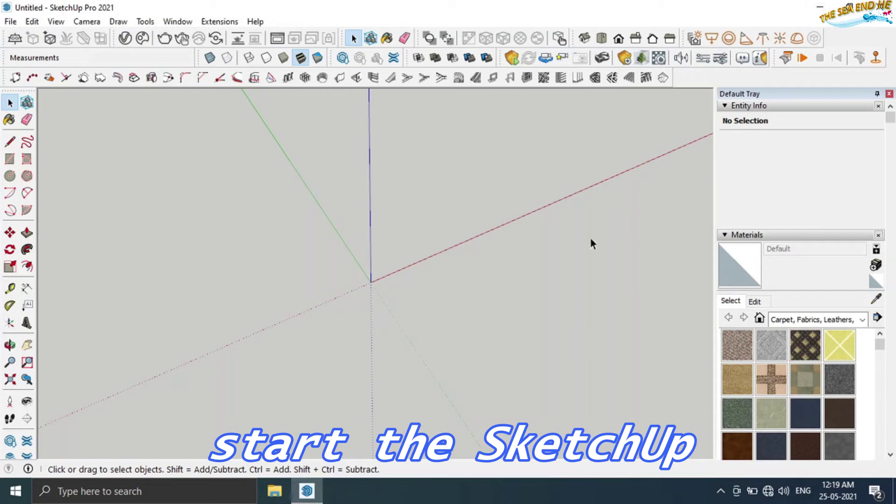
Draw a circle of radius 6 centred on the origin on the ground plane.
middle_drag(606, 200, 579, 206)
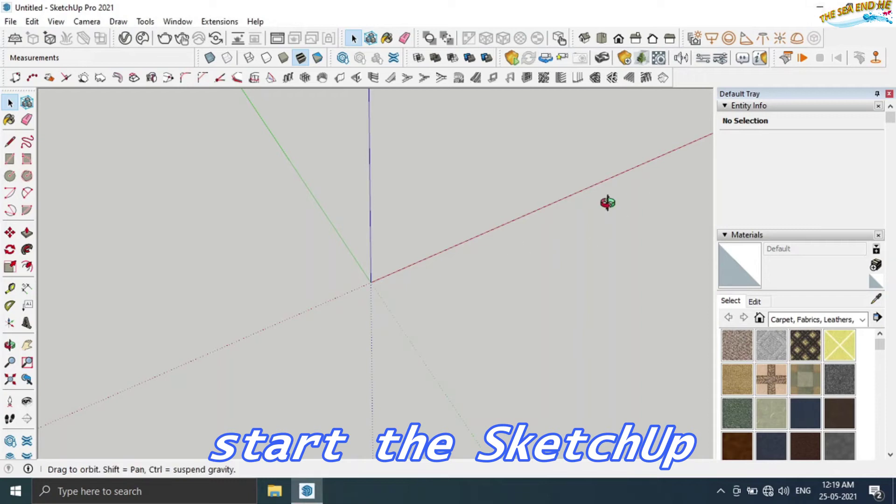
click(10, 176)
click(411, 230)
middle_drag(411, 230, 454, 231)
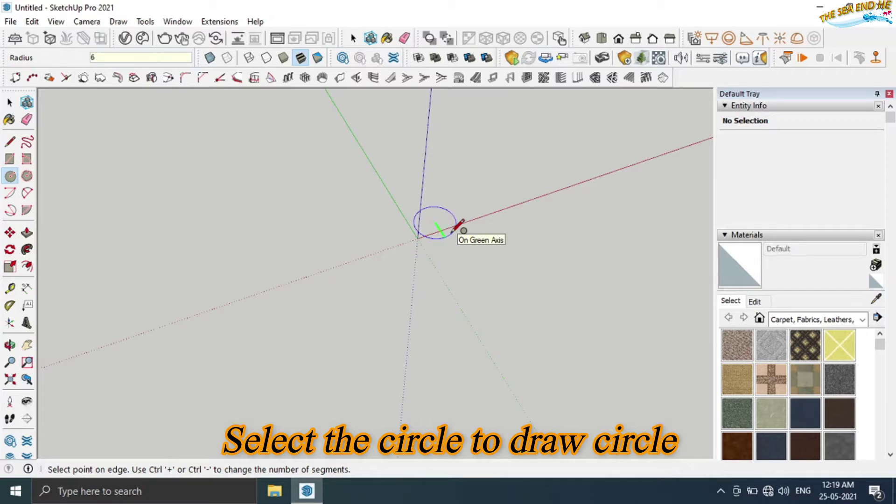
click(454, 231)
Select the circle's face and all its edges.
mouse_move(449, 226)
middle_down()
mouse_move(373, 241)
mouse_move(507, 235)
mouse_move(499, 242)
middle_up()
key(space)
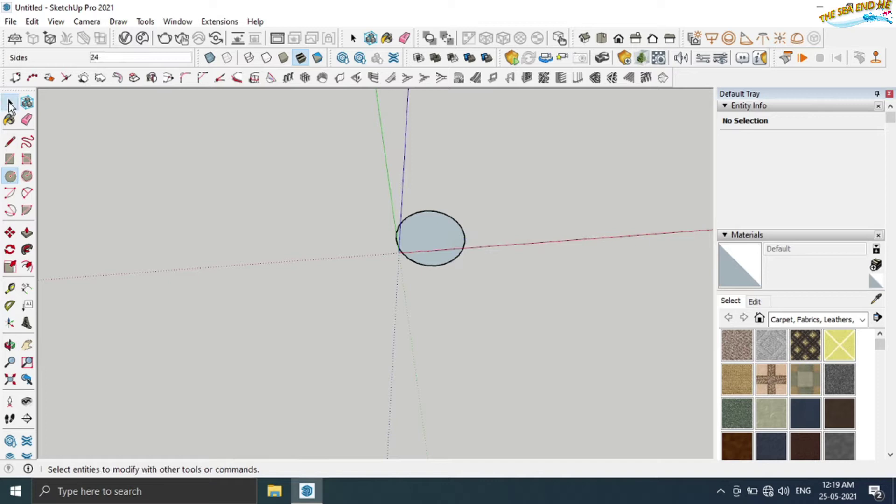
double_click(437, 236)
Group the circle and move the group about 1' 8 3/4" off the origin.
right_click(437, 236)
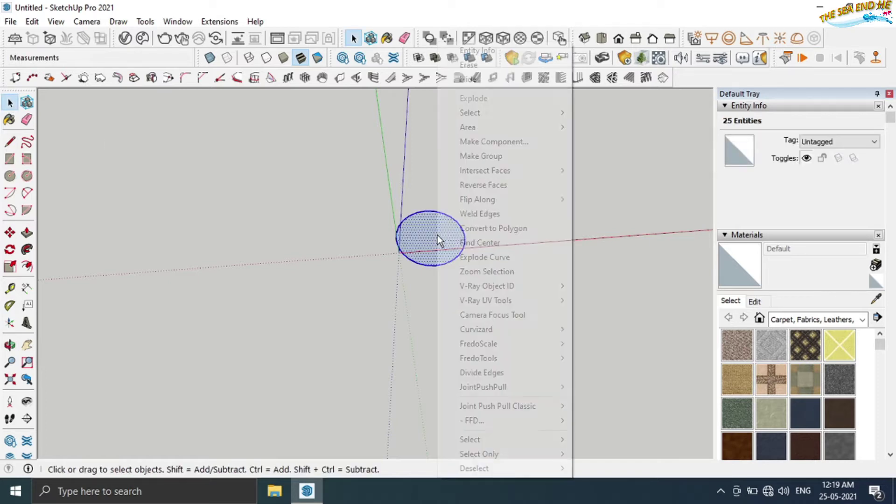
mouse_move(468, 127)
click(484, 154)
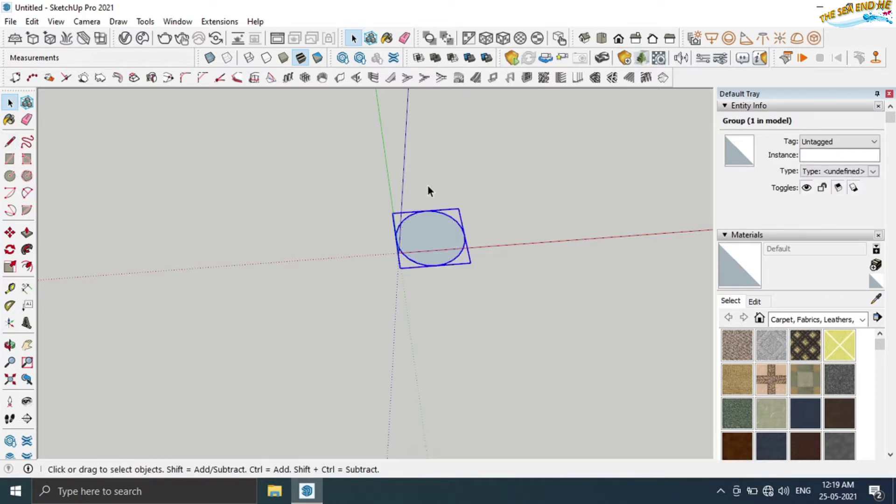
click(10, 232)
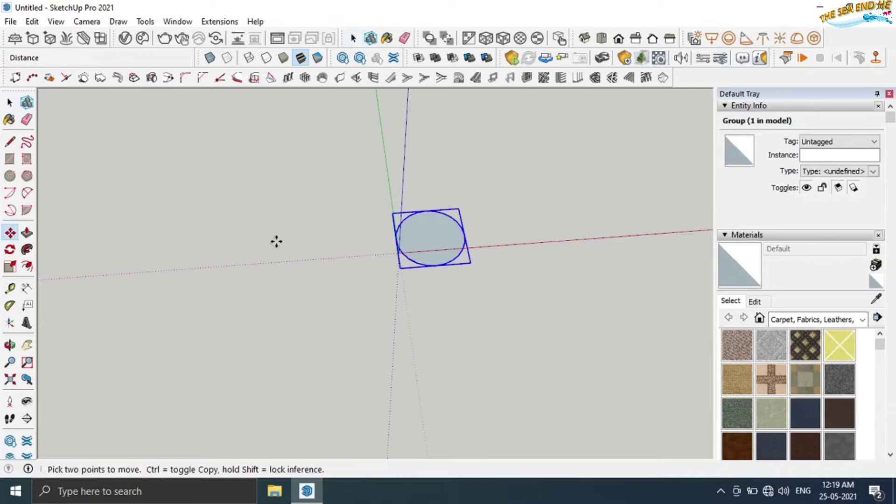
click(396, 268)
click(500, 219)
mouse_move(500, 220)
middle_down()
mouse_move(467, 292)
mouse_move(397, 288)
middle_up()
key(ctrl+t)
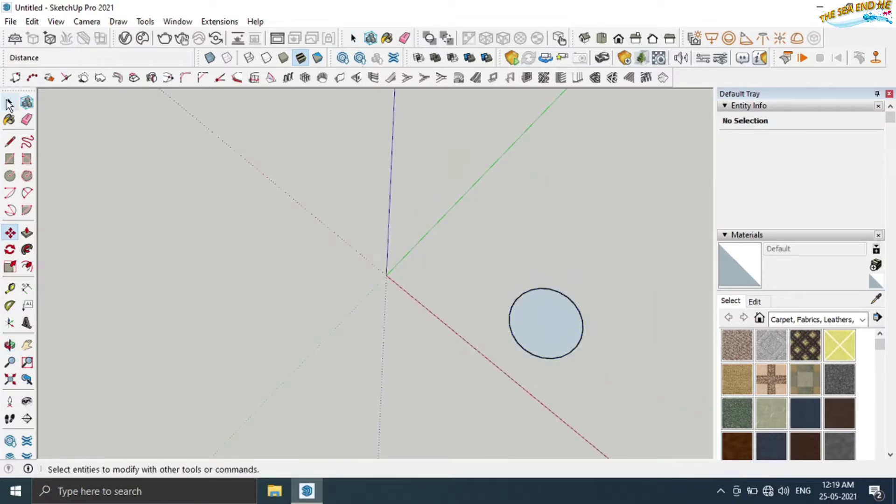
Draw a centre line across the circle edge to edge, then start a new line at its end.
click(10, 141)
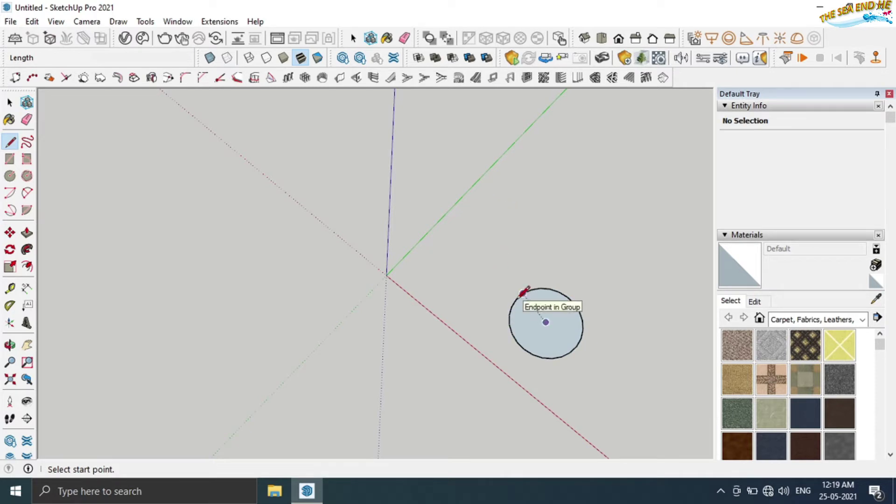
click(516, 300)
click(574, 345)
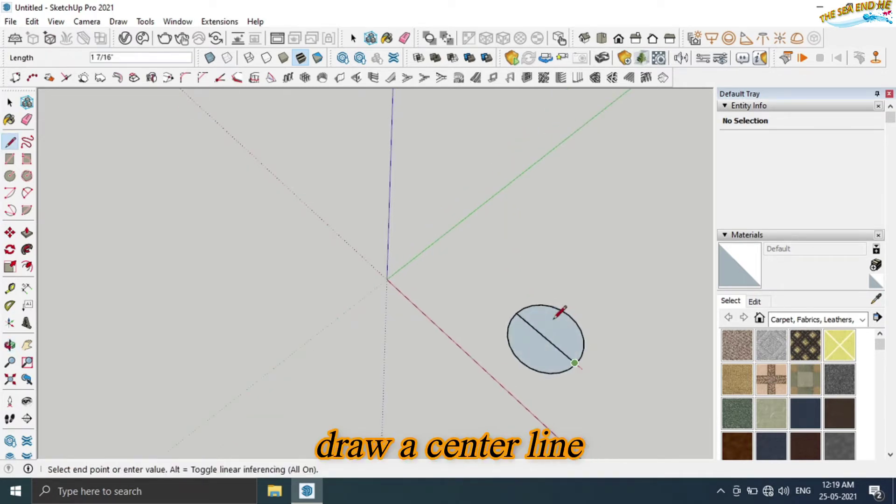
scroll(579, 346, up, 3)
mouse_move(589, 380)
shift+middle_down()
mouse_move(584, 340)
mouse_move(526, 260)
shift+middle_up()
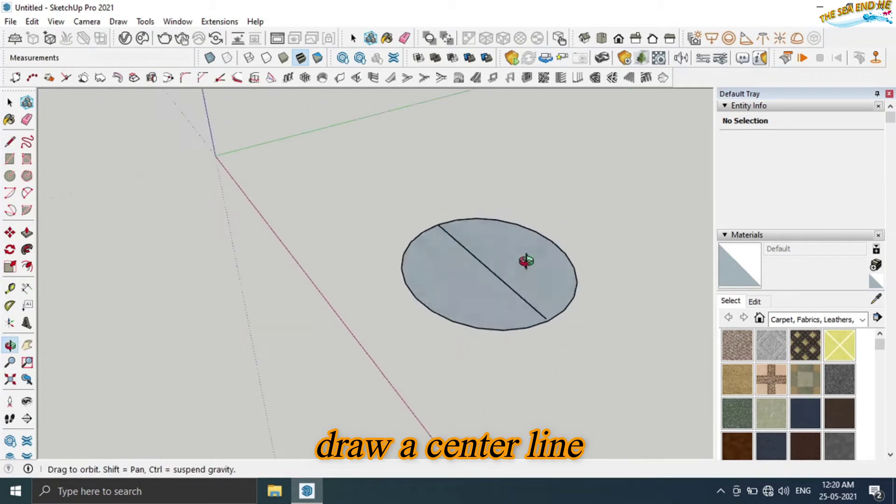
scroll(559, 280, up, 2)
key(Escape)
scroll(532, 305, up, 2)
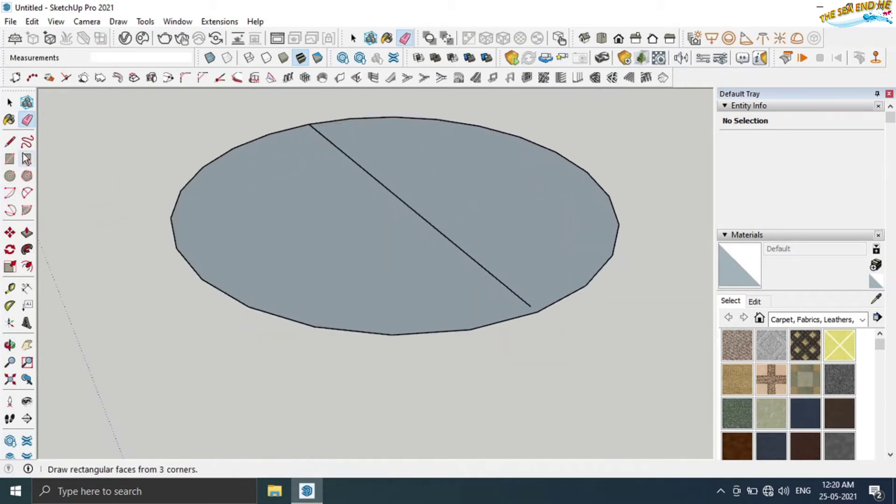
click(471, 329)
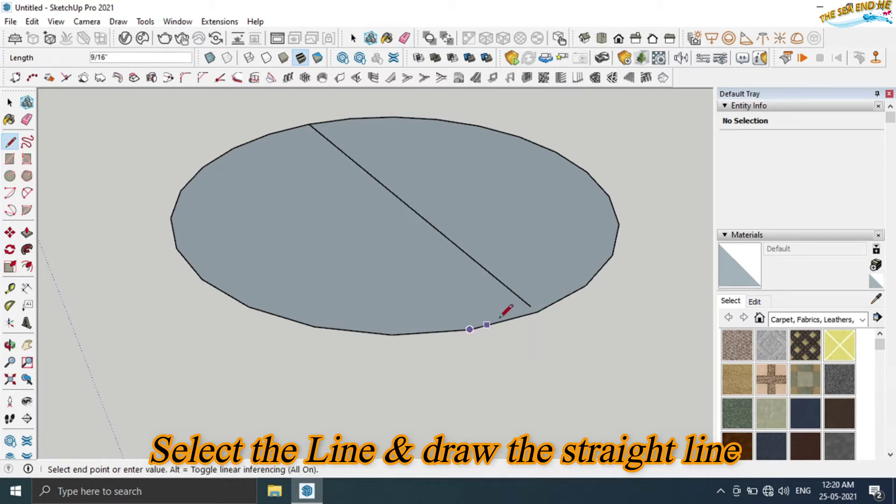
scroll(538, 311, up, 1)
click(539, 310)
click(538, 310)
text(1)
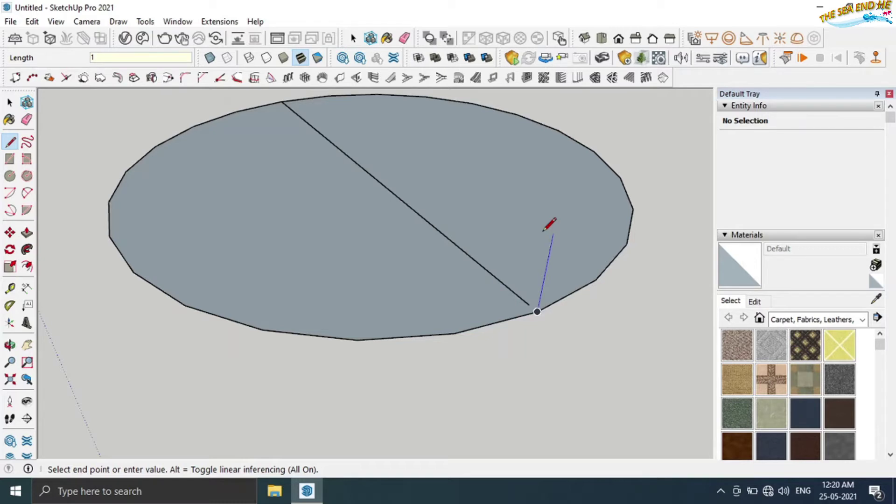
Draw a 1-unit inclined line from the circle's edge and erase the triangle's extra edge.
key(Return)
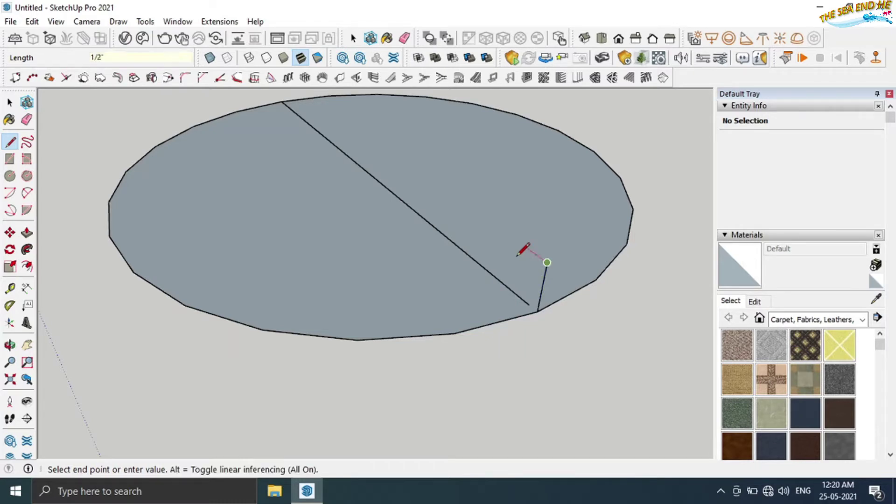
click(454, 334)
mouse_move(462, 333)
middle_down()
mouse_move(516, 350)
mouse_move(531, 320)
middle_up()
click(530, 316)
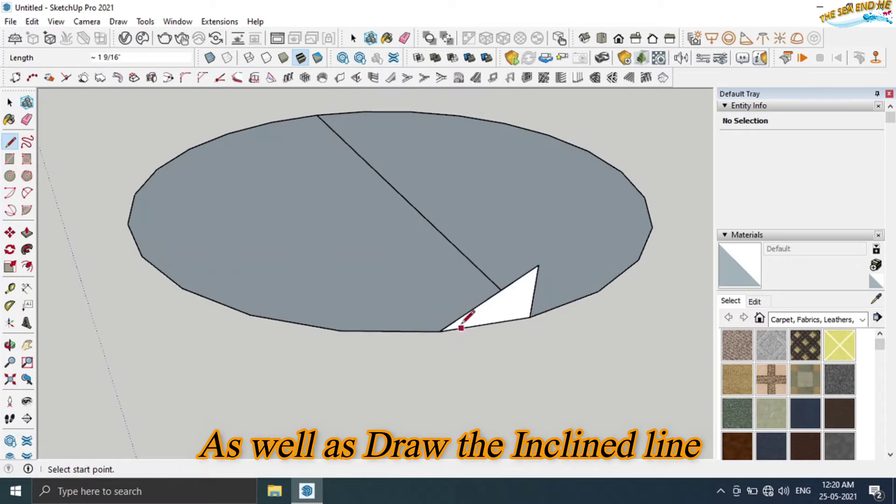
click(26, 119)
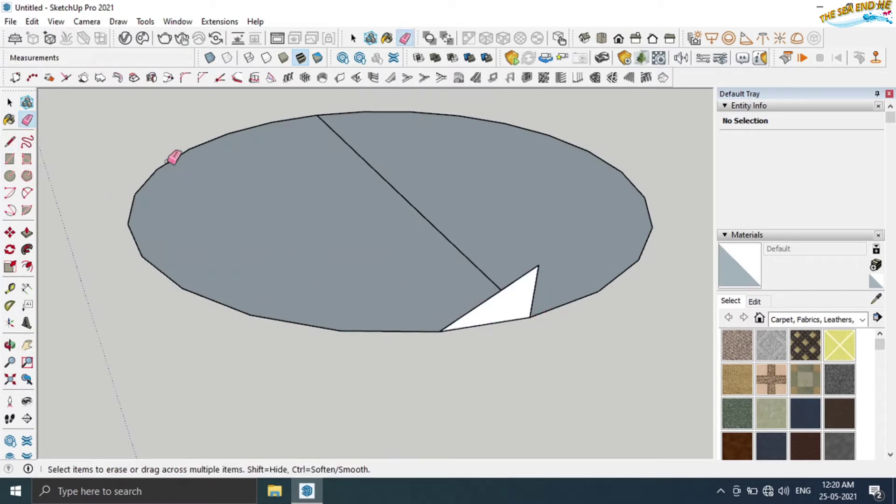
click(532, 301)
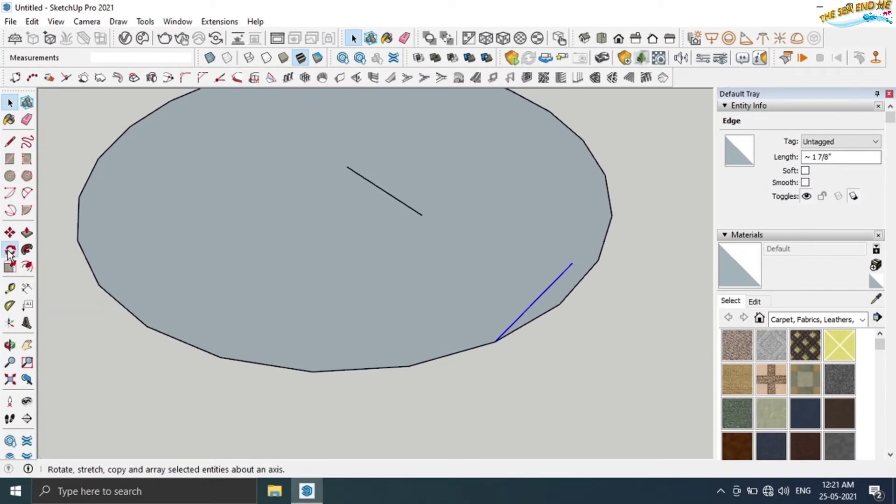
Rotate-copy the inclined line about the circle centre and array it *25 around the edge.
click(9, 250)
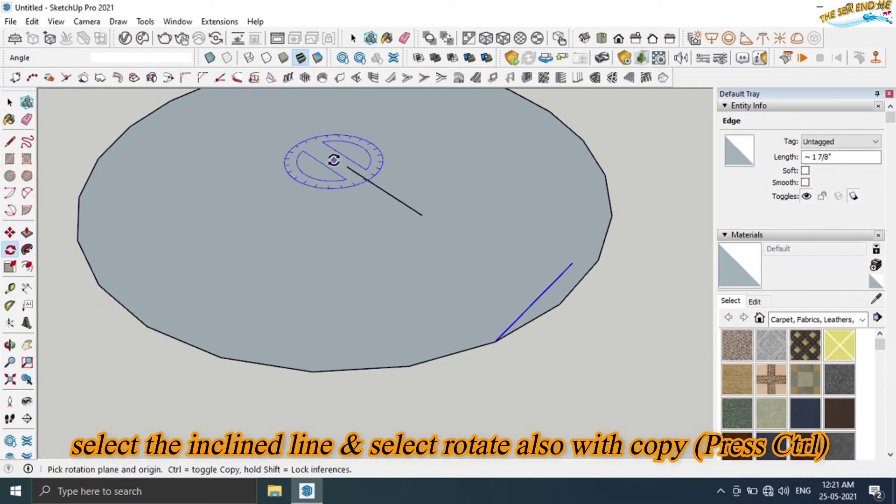
drag(346, 167, 420, 215)
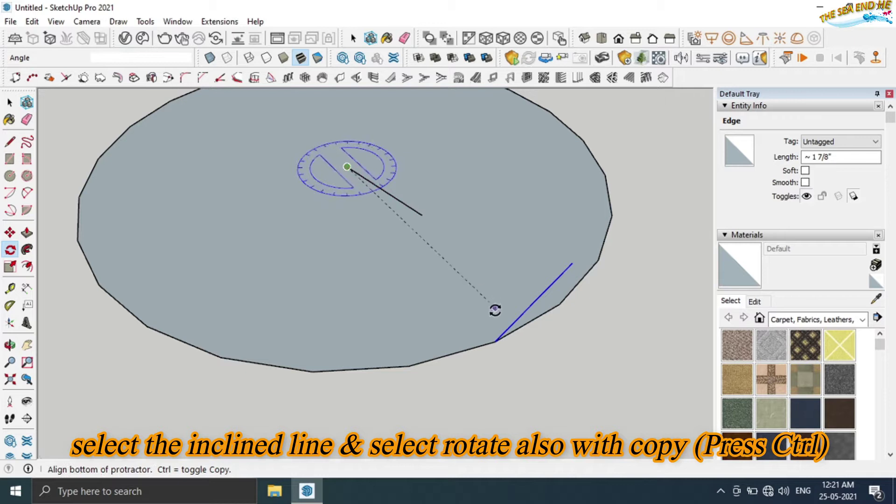
click(495, 342)
key(ctrl)
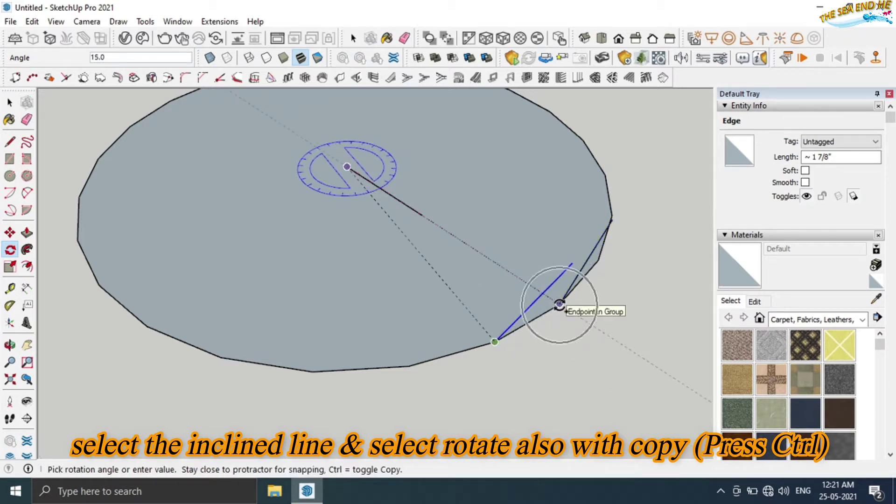
click(560, 305)
text(*25)
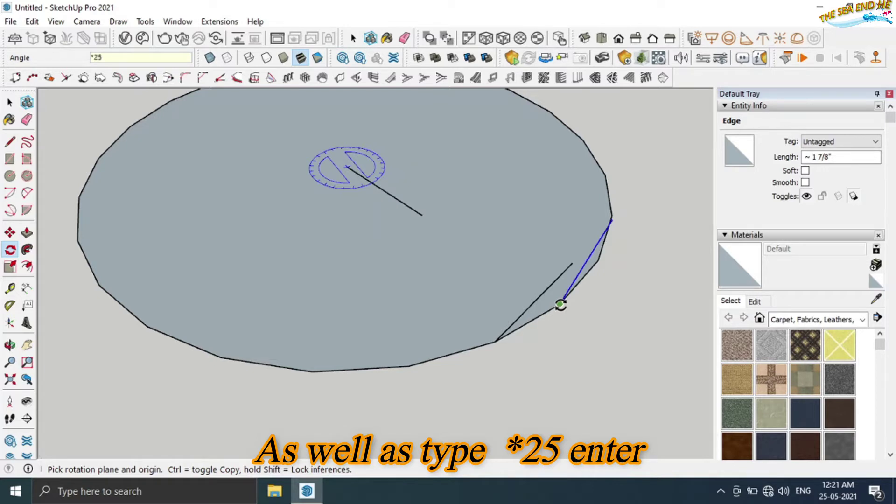
key(Return)
scroll(579, 332, down, 1)
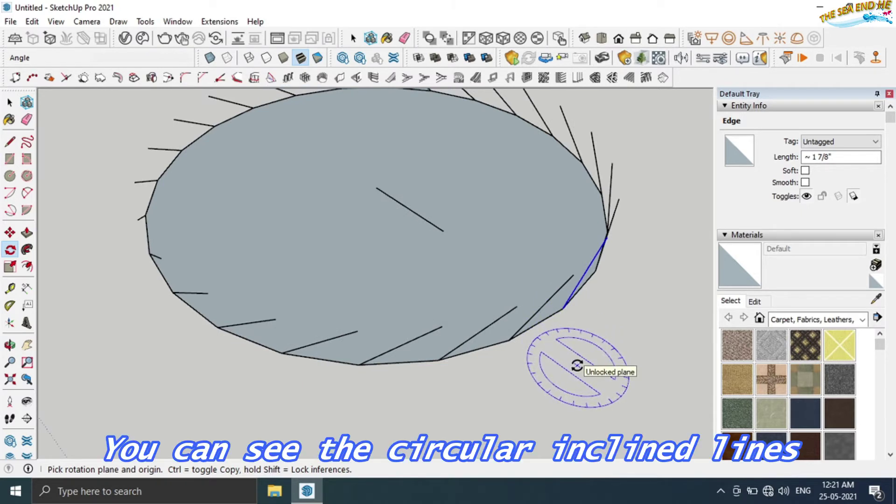
mouse_move(577, 366)
shift+middle_down()
mouse_move(557, 358)
mouse_move(524, 316)
mouse_move(504, 248)
mouse_move(579, 242)
shift+middle_up()
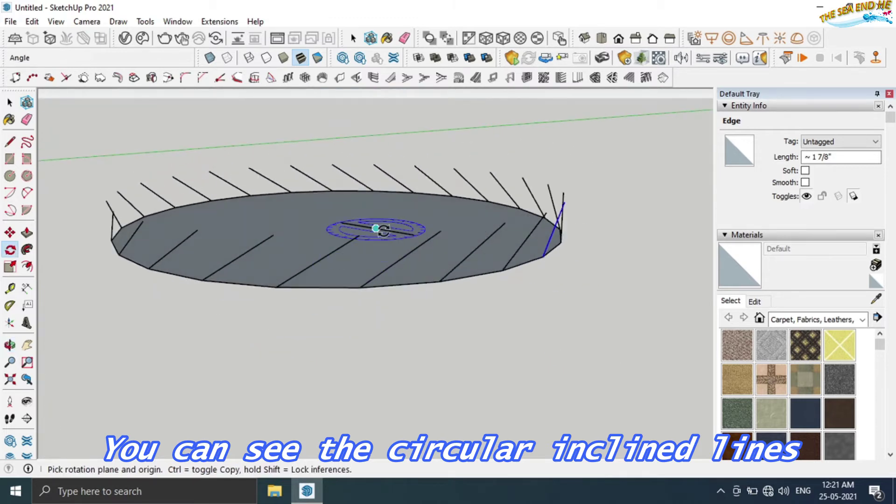
key(space)
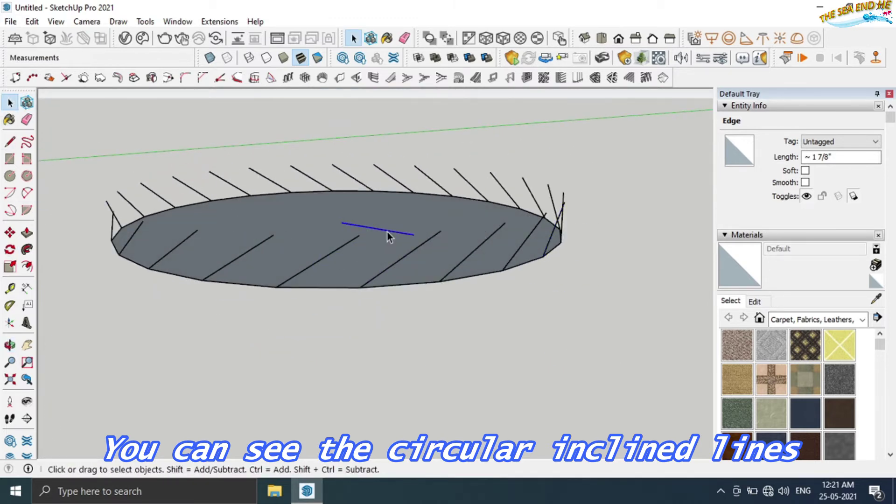
Box-select all the inclined lines around the circle.
click(569, 287)
mouse_move(568, 287)
middle_down()
mouse_move(416, 275)
mouse_move(330, 254)
mouse_move(592, 340)
mouse_move(580, 282)
mouse_move(614, 256)
middle_up()
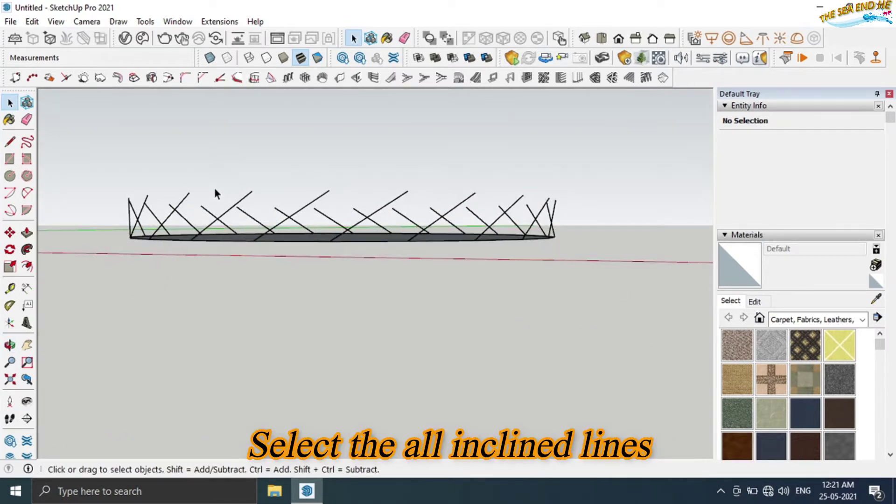
mouse_move(267, 239)
mouse_down()
mouse_move(578, 223)
mouse_move(110, 201)
mouse_up()
middle_drag(124, 206, 154, 257)
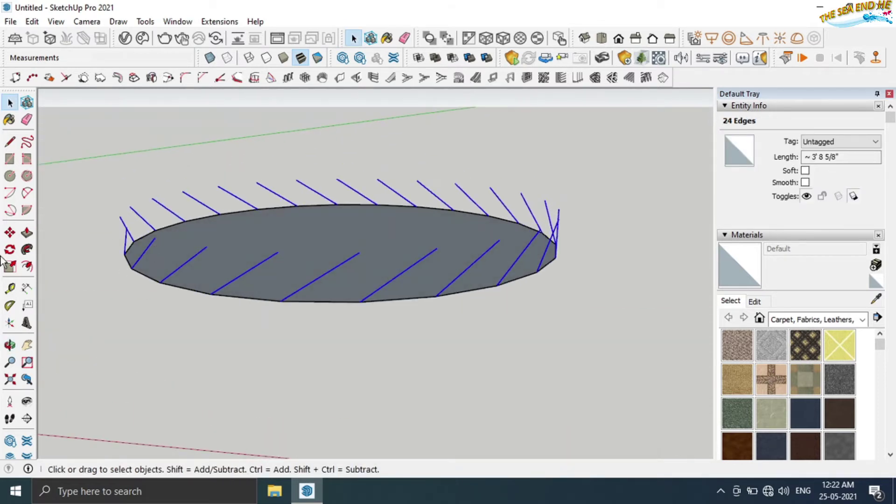
Copy the helix lines upward and array them *25 into a tall lattice cylinder.
click(11, 233)
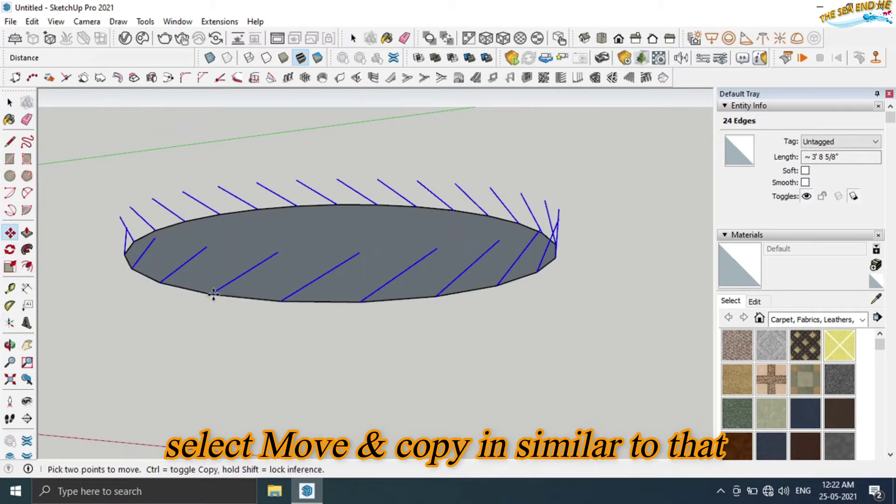
click(213, 294)
key(ctrl)
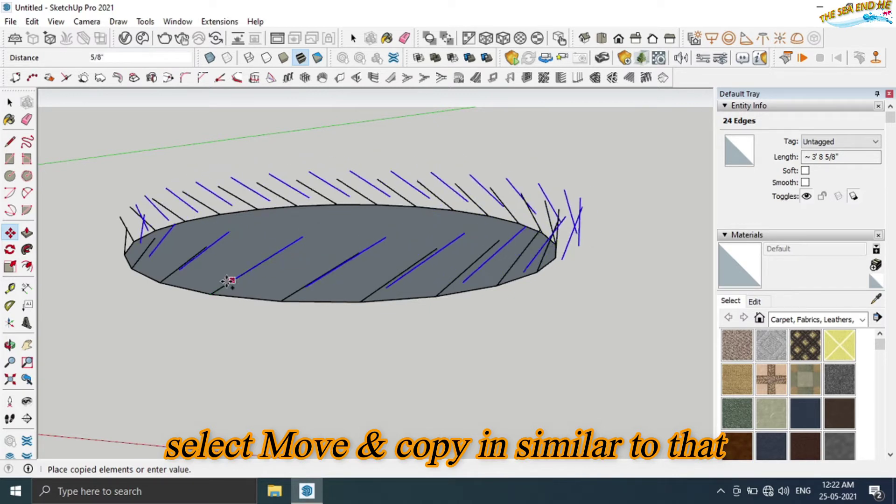
mouse_move(212, 296)
middle_down()
mouse_move(299, 285)
mouse_move(310, 274)
middle_up()
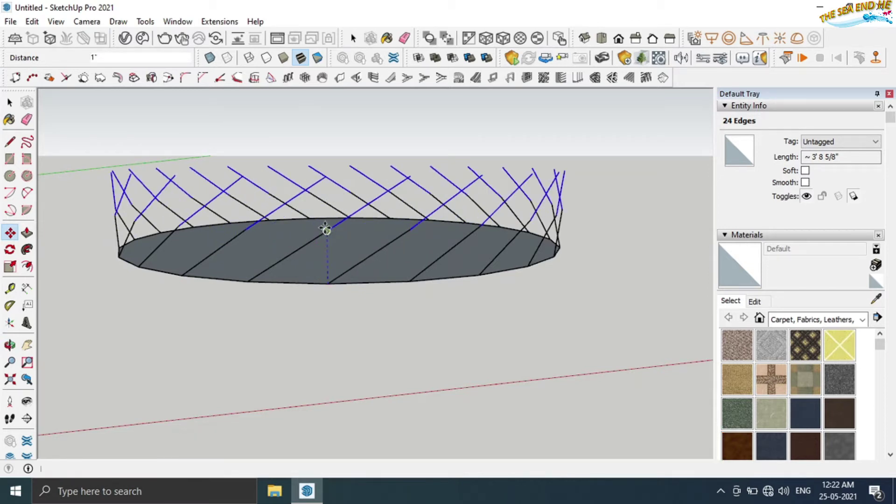
middle_drag(325, 229, 324, 227)
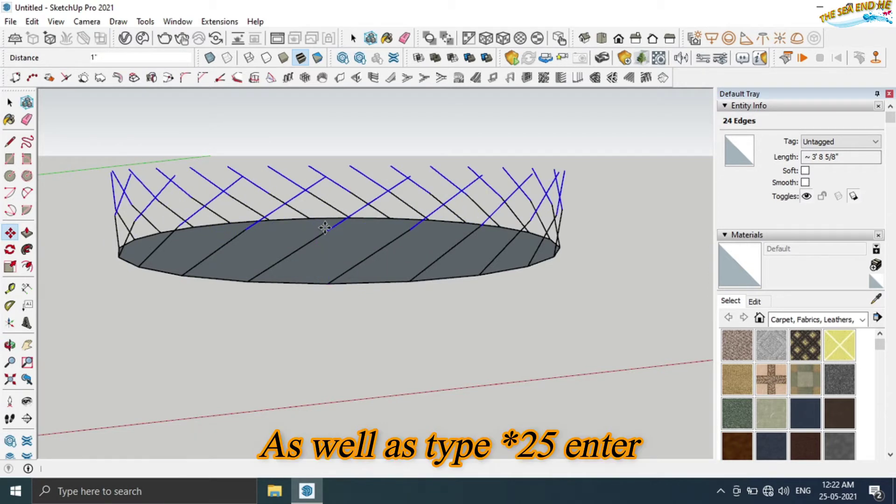
text(*25)
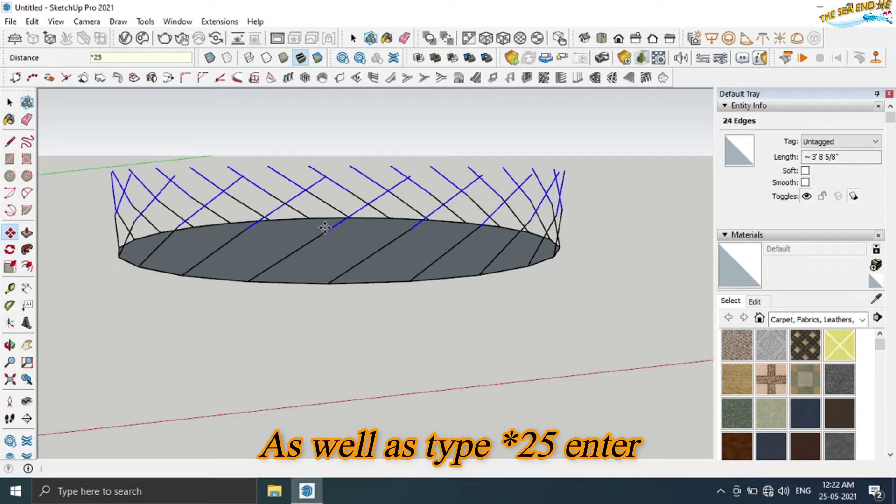
key(Return)
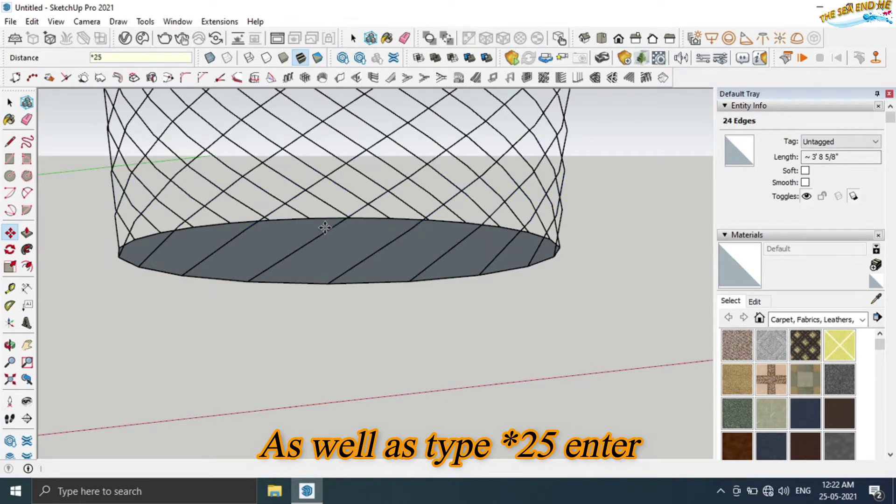
scroll(330, 299, down, 2)
scroll(330, 299, down, 2)
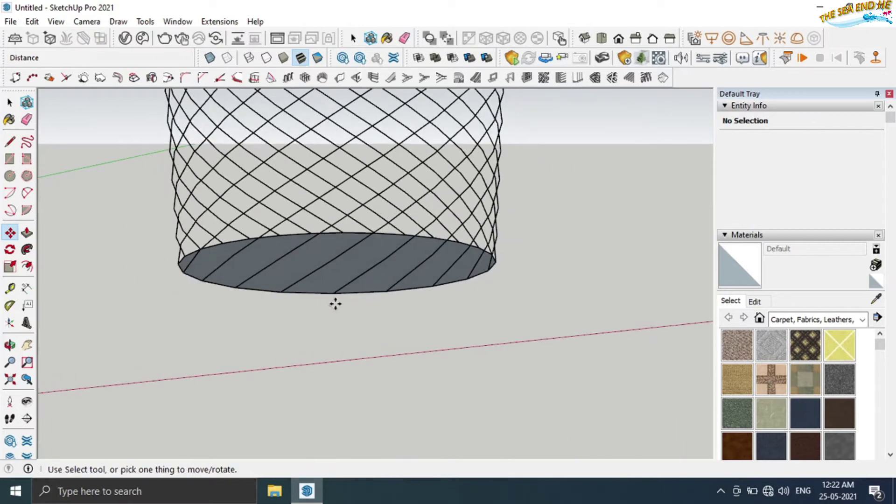
scroll(334, 303, down, 2)
scroll(334, 302, down, 2)
scroll(336, 303, down, 2)
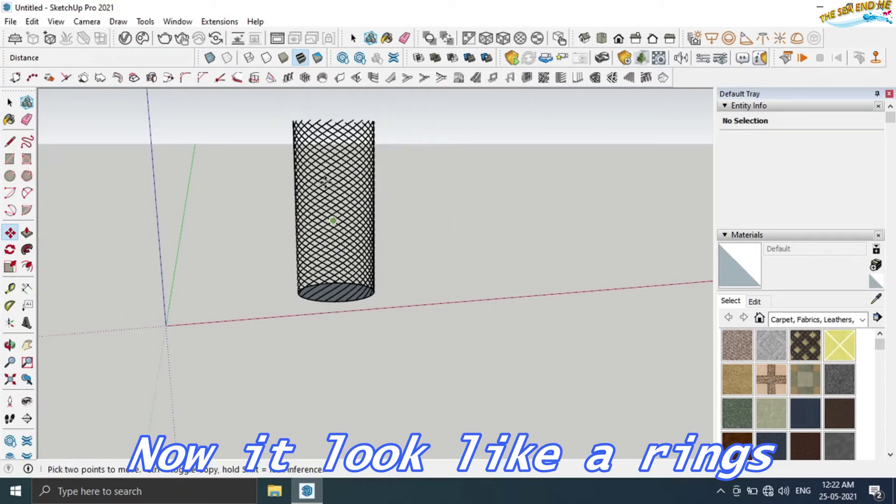
Make one 26-edge helix ring from the lattice into its own group.
middle_drag(344, 126, 380, 146)
scroll(331, 124, up, 3)
scroll(332, 124, up, 2)
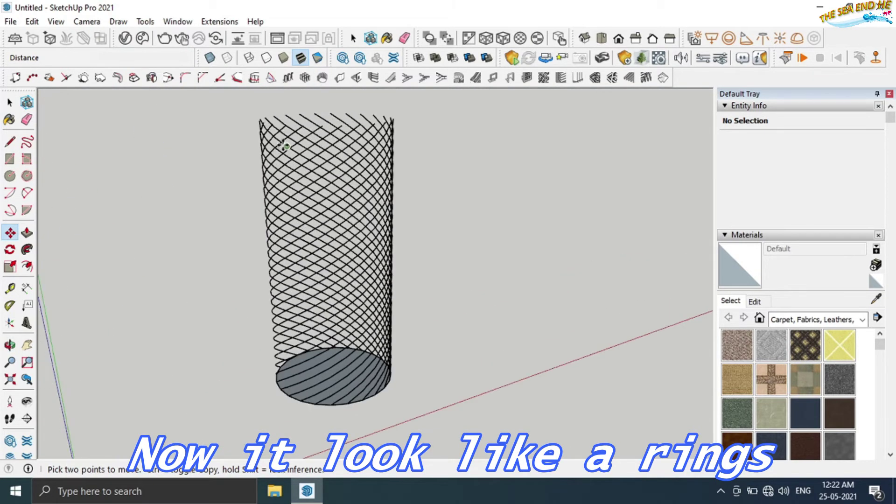
click(10, 103)
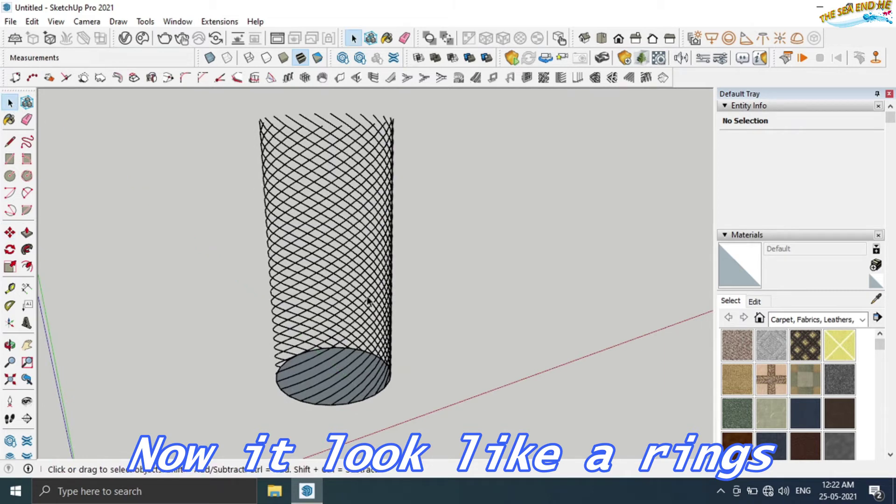
triple_click(338, 402)
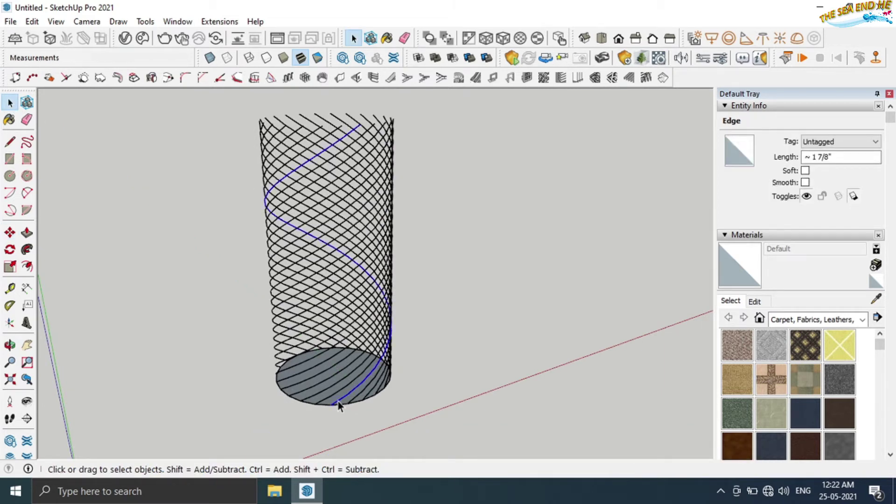
right_click(338, 403)
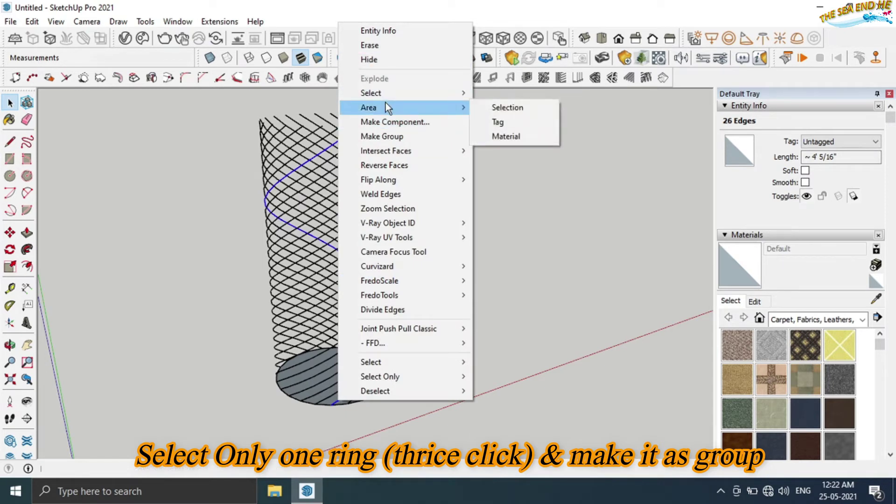
click(386, 136)
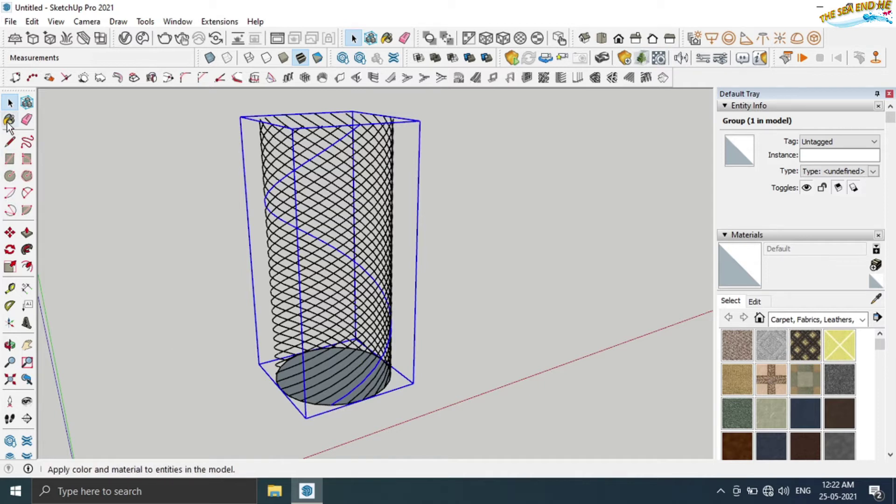
middle_drag(301, 389, 386, 301)
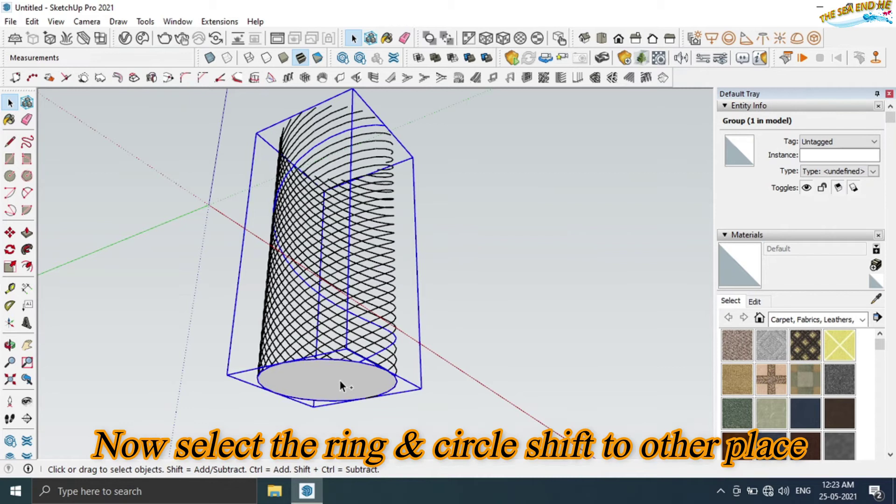
Move the helix group and base circle together off to the right.
shift+click(340, 381)
middle_drag(420, 304, 312, 427)
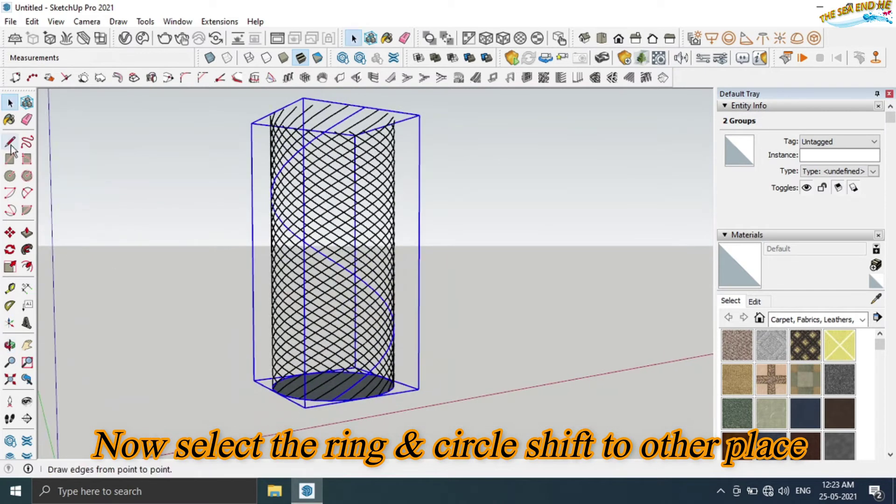
click(10, 232)
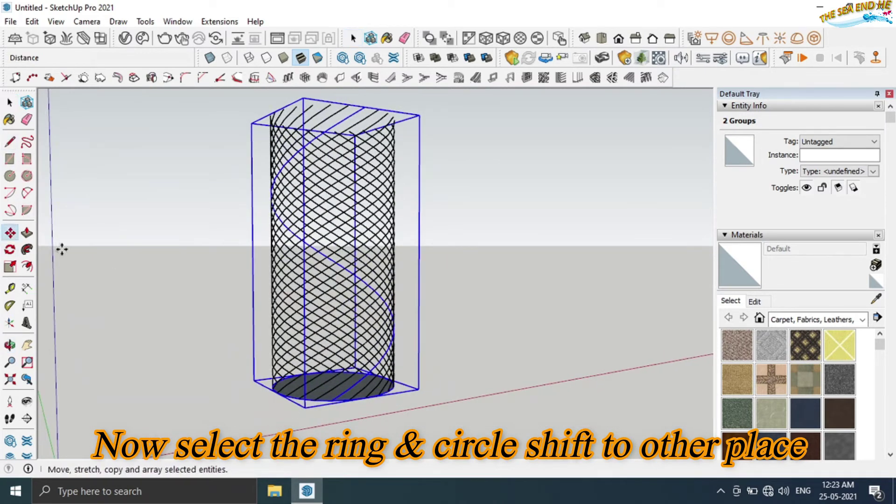
click(304, 408)
click(504, 367)
mouse_move(503, 380)
middle_down()
mouse_move(442, 422)
mouse_move(448, 372)
middle_up()
key(ctrl+t)
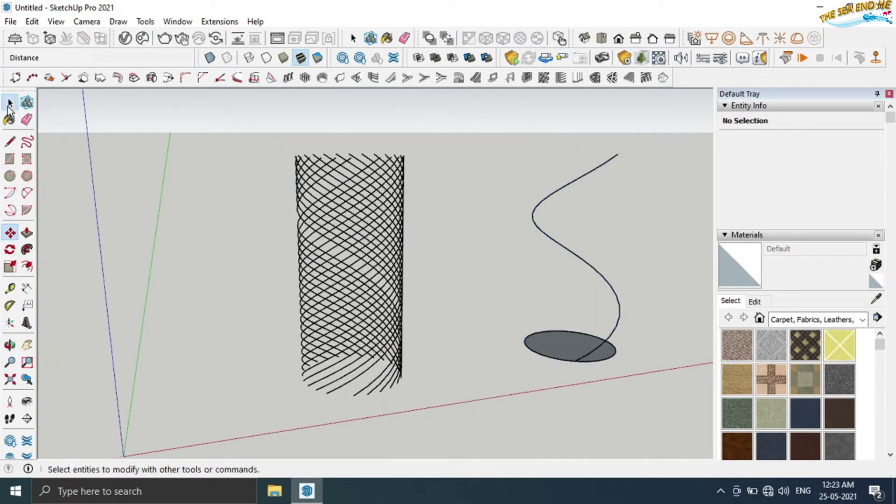
Box-select and delete the leftover crossed mesh.
click(9, 104)
drag(232, 130, 441, 421)
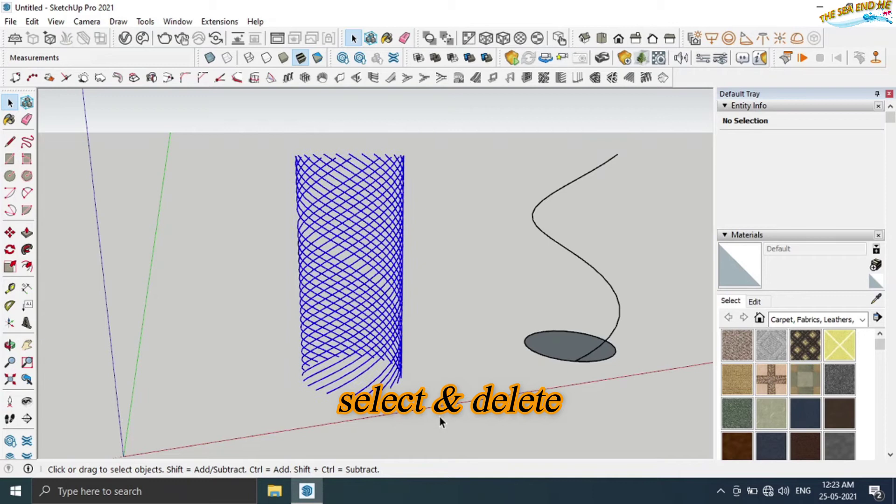
key(Delete)
mouse_move(439, 416)
middle_down()
mouse_move(480, 357)
mouse_move(540, 380)
mouse_move(648, 385)
middle_up()
Scale the helix group vertically by 0.50 then 0.65 into one low coil.
click(515, 201)
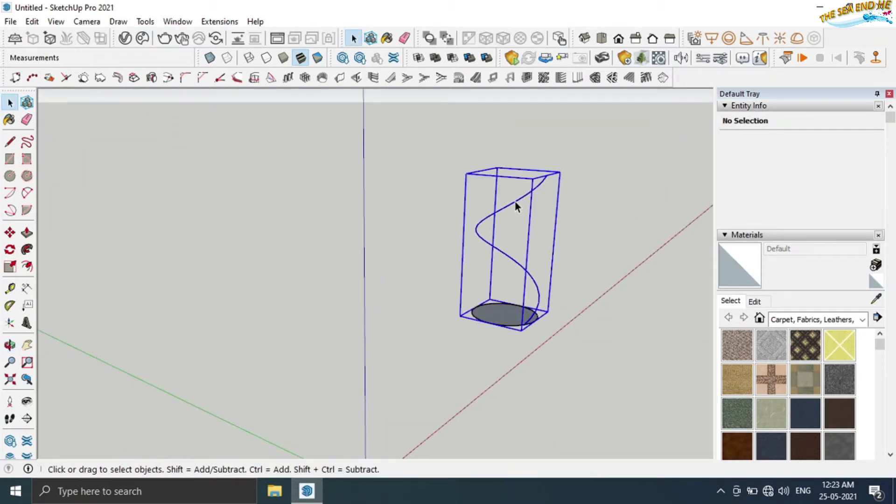
click(10, 267)
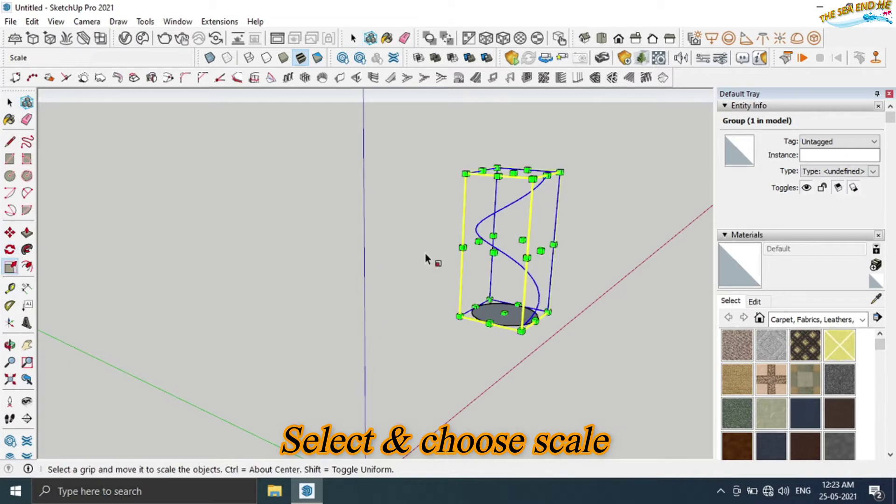
drag(513, 172, 507, 280)
mouse_move(589, 358)
middle_down()
mouse_move(444, 340)
mouse_move(360, 314)
mouse_move(410, 309)
middle_up()
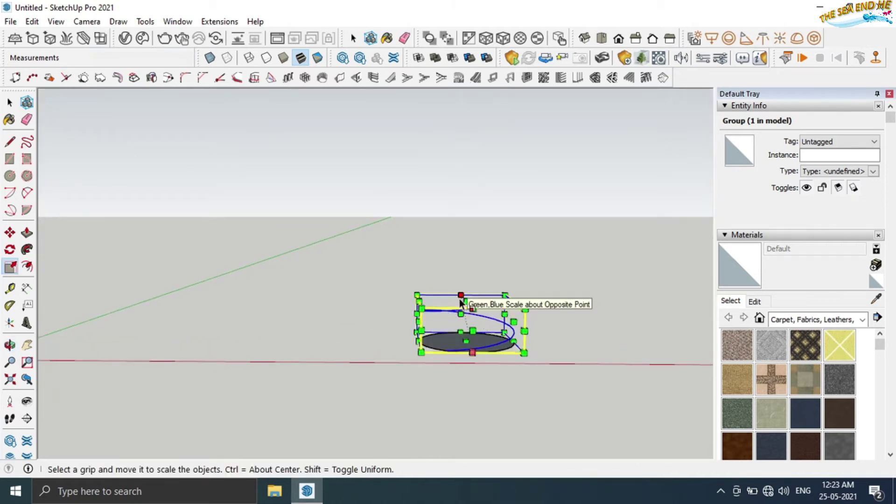
drag(467, 301, 474, 317)
middle_drag(480, 306, 554, 286)
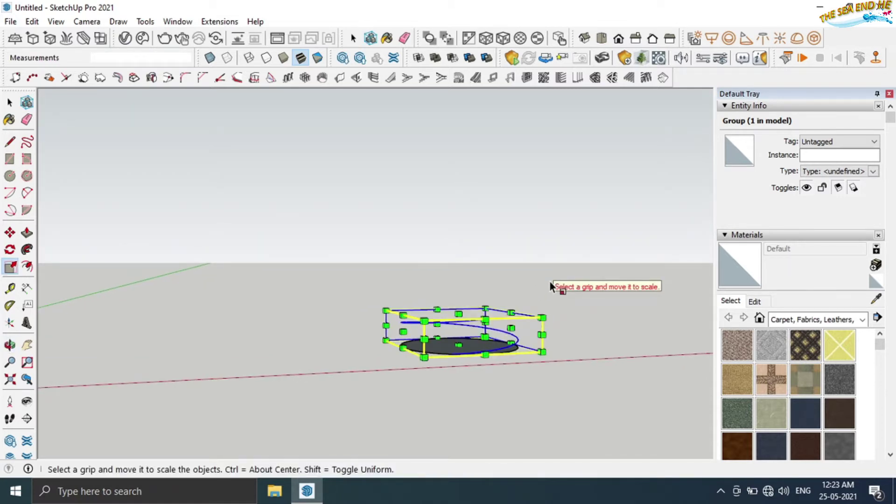
click(550, 281)
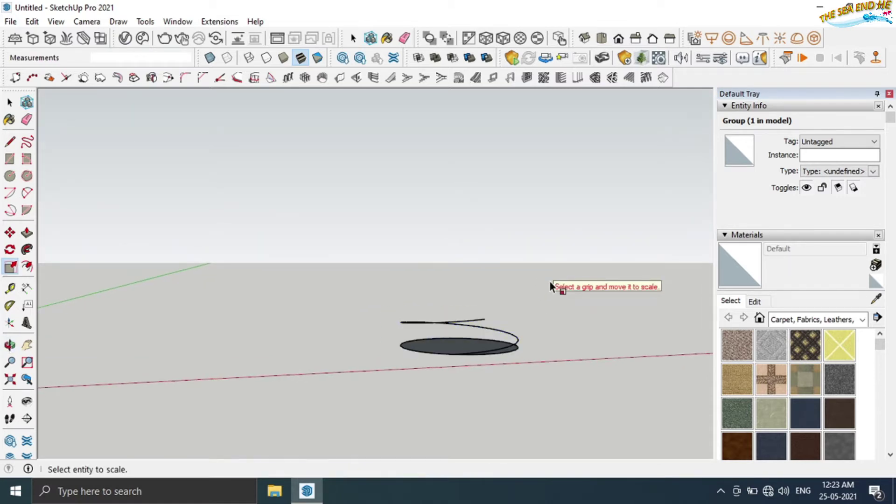
click(483, 321)
scroll(486, 323, up, 2)
key(Escape)
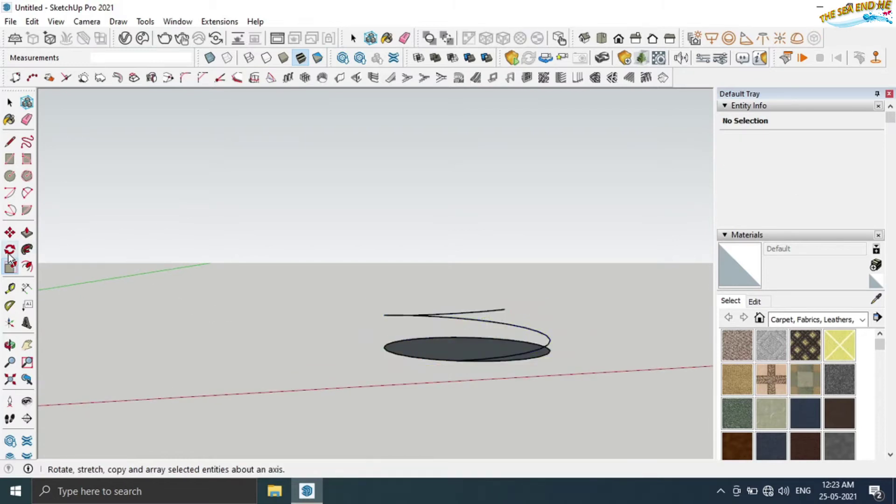
Explode the flattened coil group into 26 loose edges above the disc.
click(9, 102)
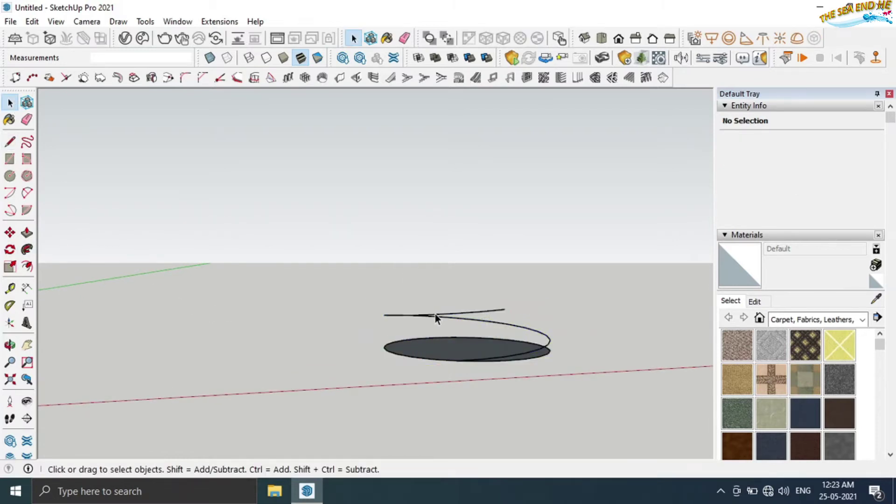
click(463, 355)
scroll(463, 355, up, 2)
right_click(394, 276)
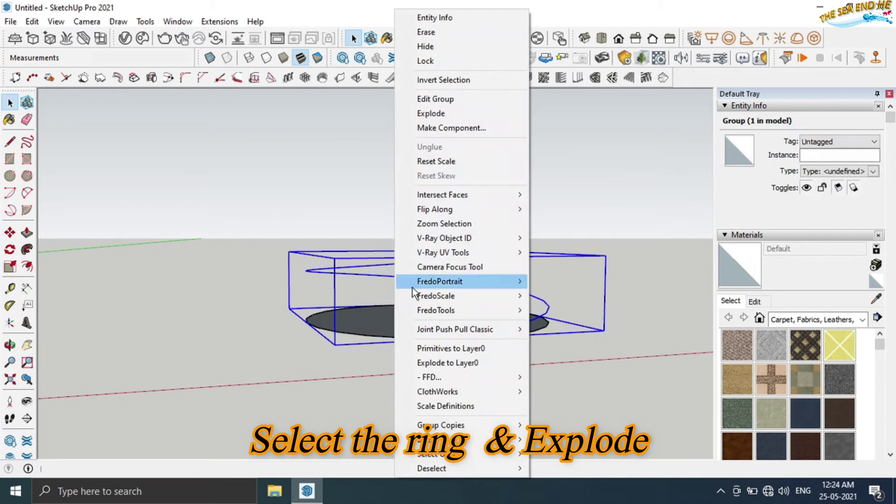
click(434, 114)
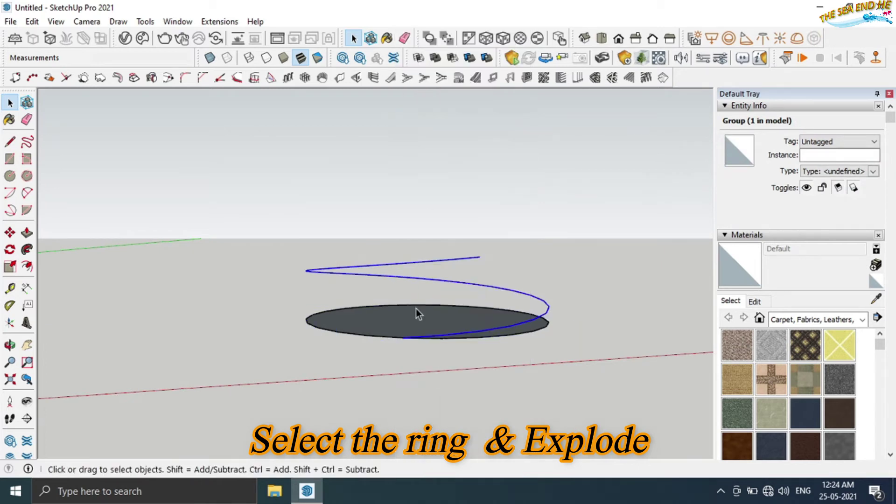
middle_drag(463, 354, 450, 374)
scroll(287, 271, up, 2)
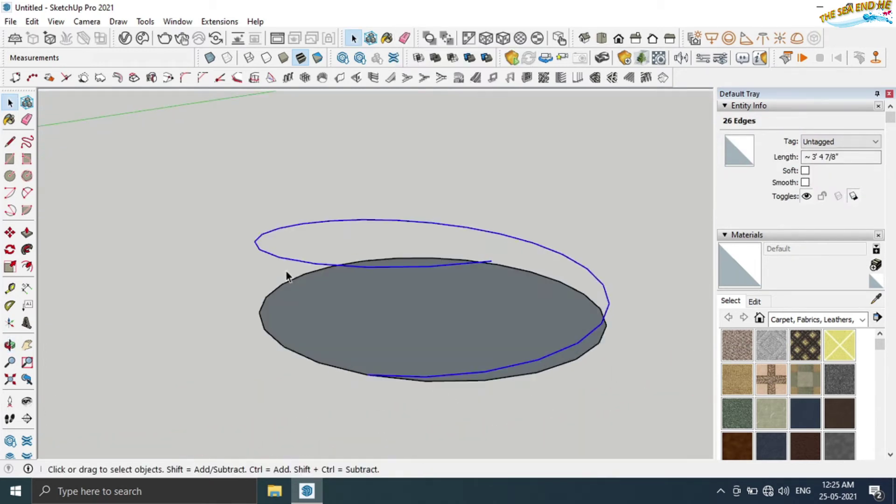
Copy the flat coil up to its top endpoint and array it *25 into a tall spring.
click(10, 233)
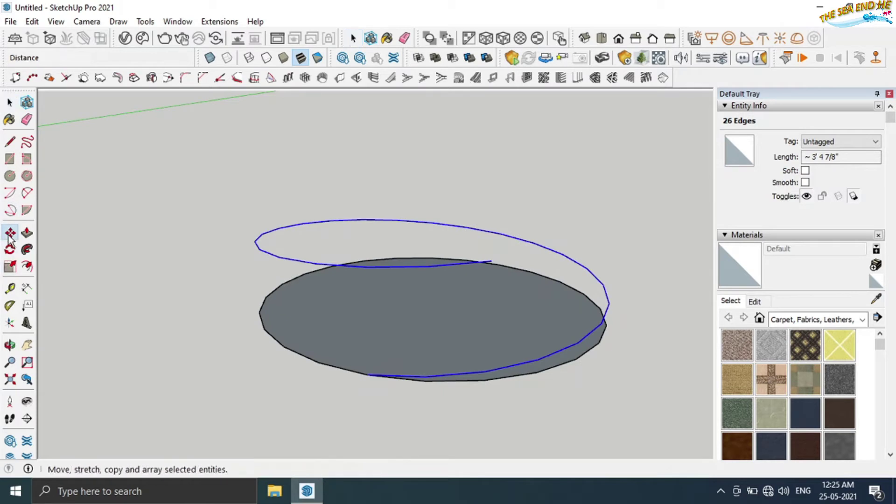
click(367, 375)
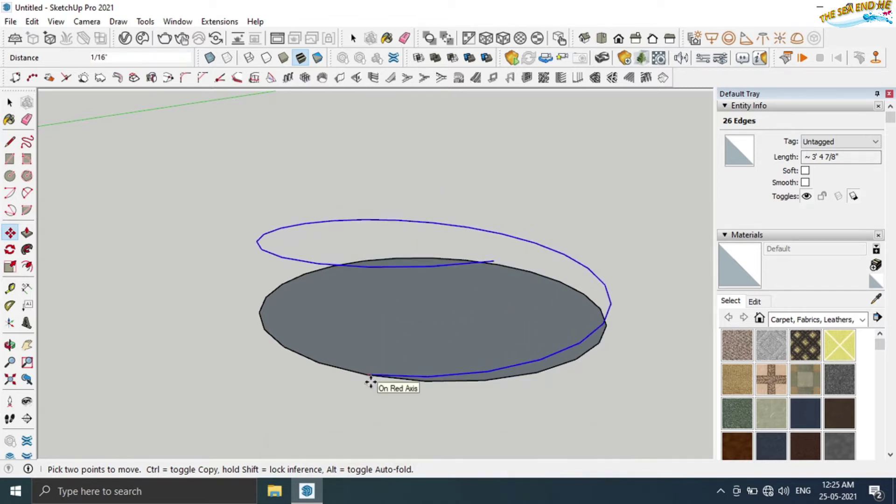
key(ctrl)
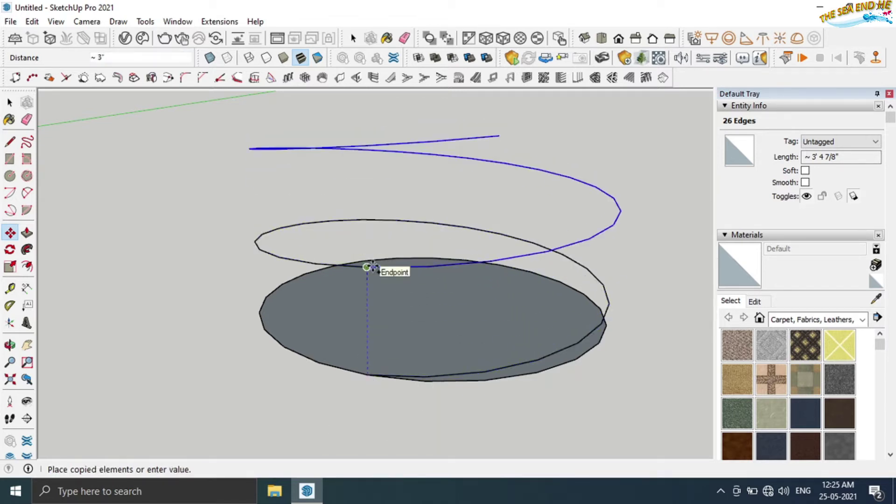
click(368, 267)
text(*25)
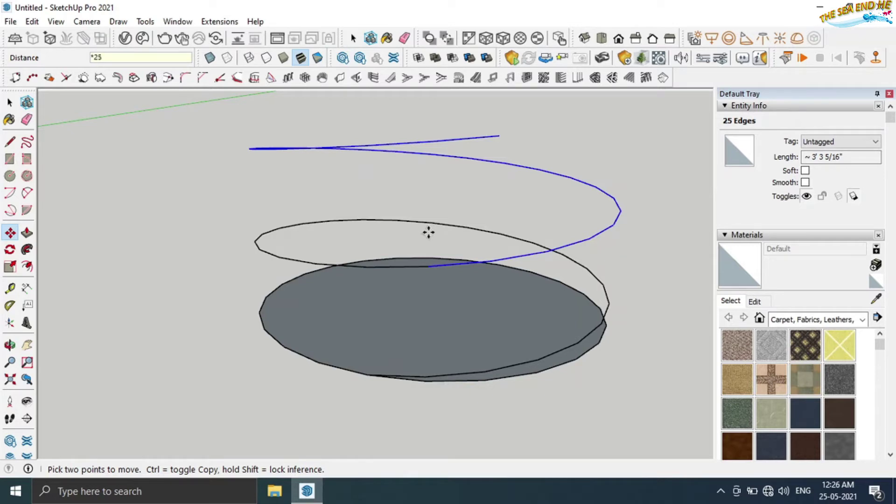
key(Return)
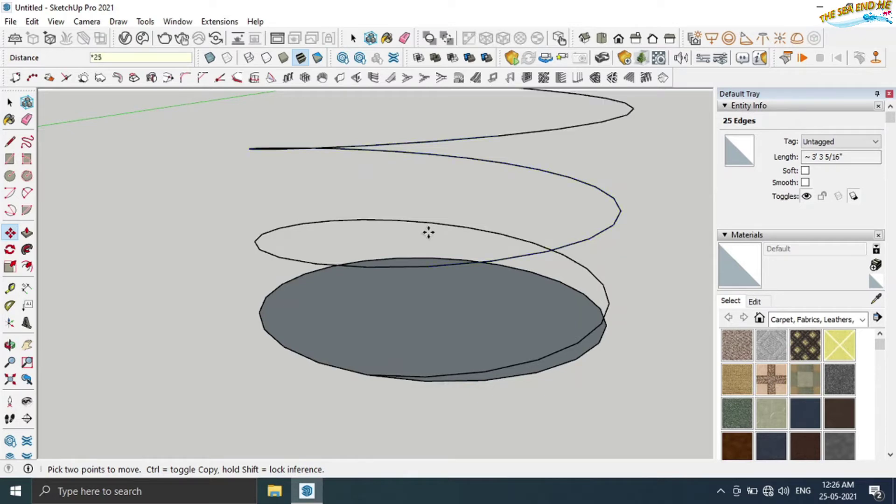
scroll(428, 243, down, 2)
scroll(431, 274, down, 2)
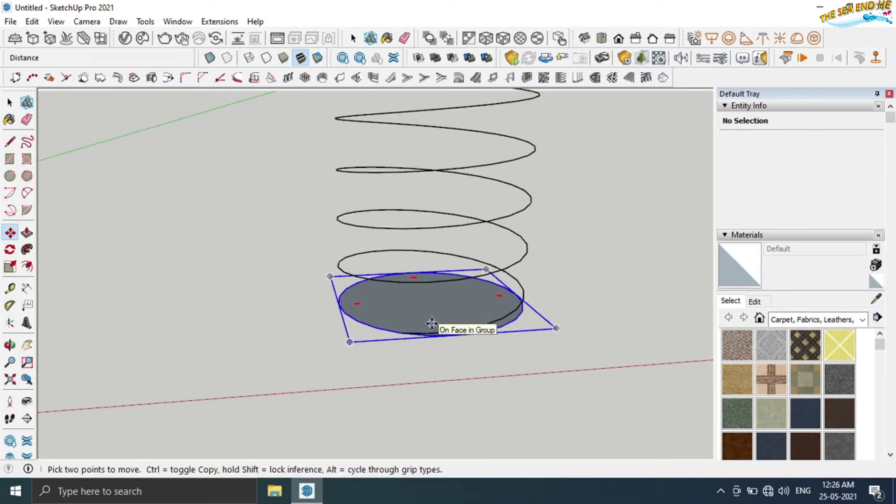
scroll(411, 322, down, 4)
key(Escape)
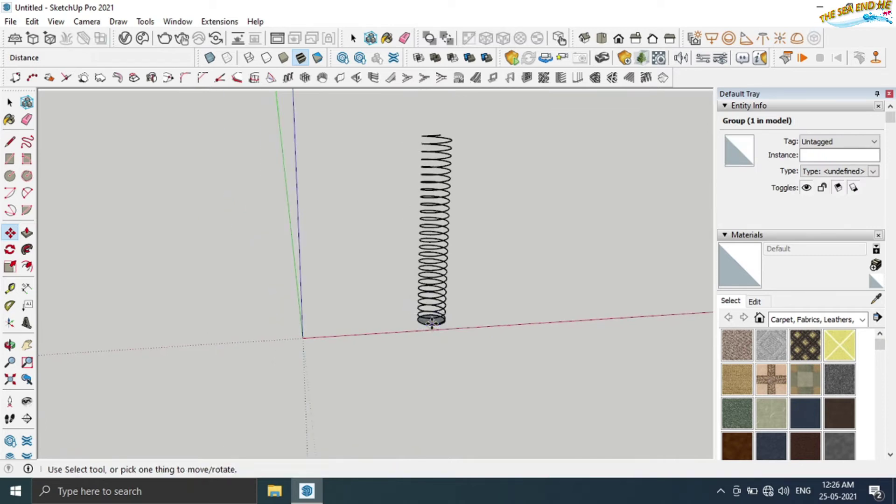
Move the base disc to sit just below the spring.
middle_drag(478, 314, 460, 319)
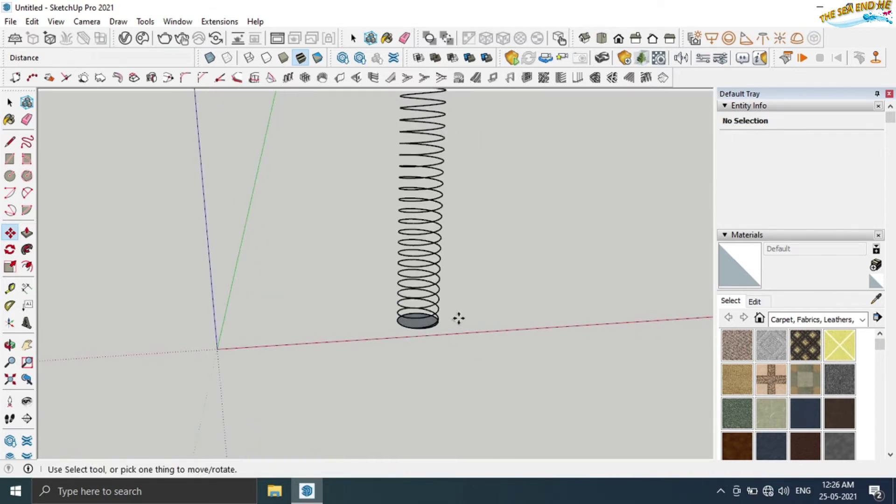
scroll(434, 314, up, 2)
scroll(405, 327, up, 2)
click(405, 326)
click(482, 322)
Select the entire connected helix.
click(8, 103)
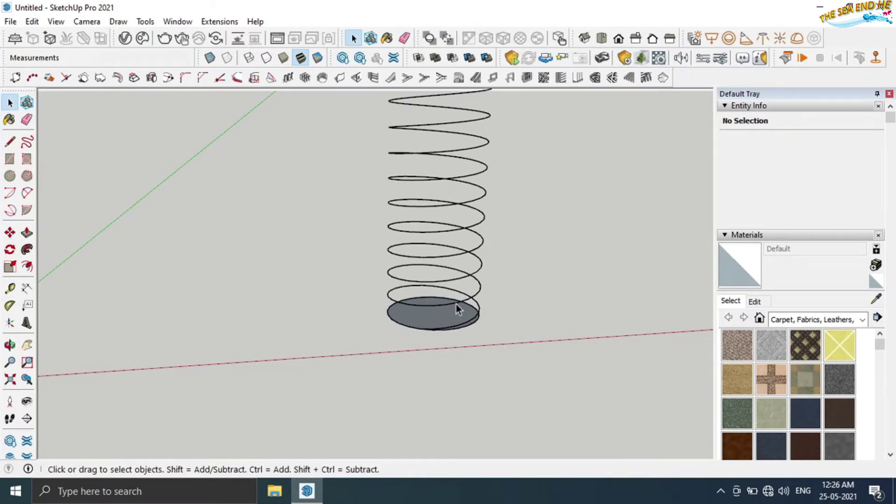
click(482, 293)
click(485, 317)
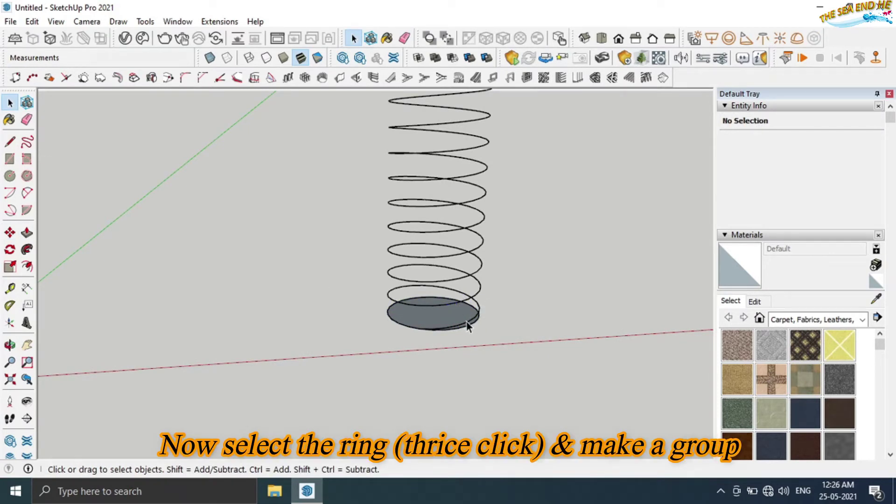
triple_click(468, 326)
mouse_move(537, 293)
middle_down()
mouse_move(524, 402)
mouse_move(561, 292)
middle_up()
scroll(561, 293, down, 4)
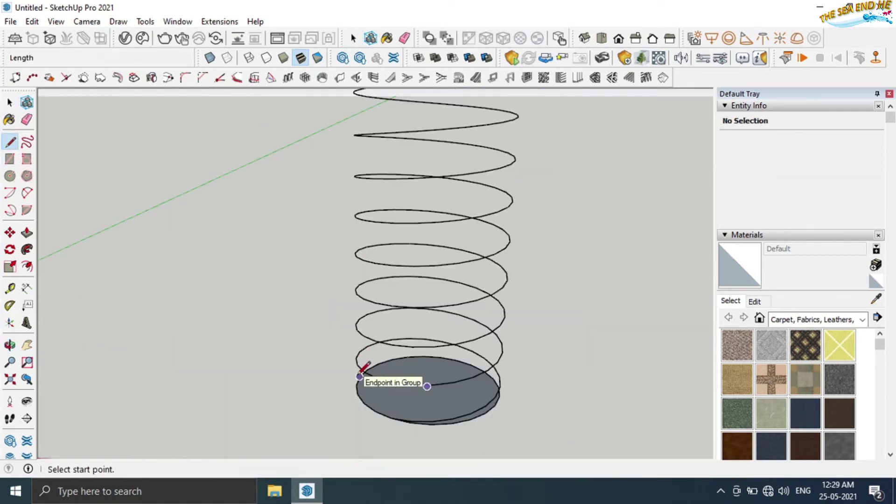
Draw a centre line across the base disk, starting at the coil's bottom endpoint.
click(360, 376)
key(Escape)
middle_drag(378, 365, 357, 381)
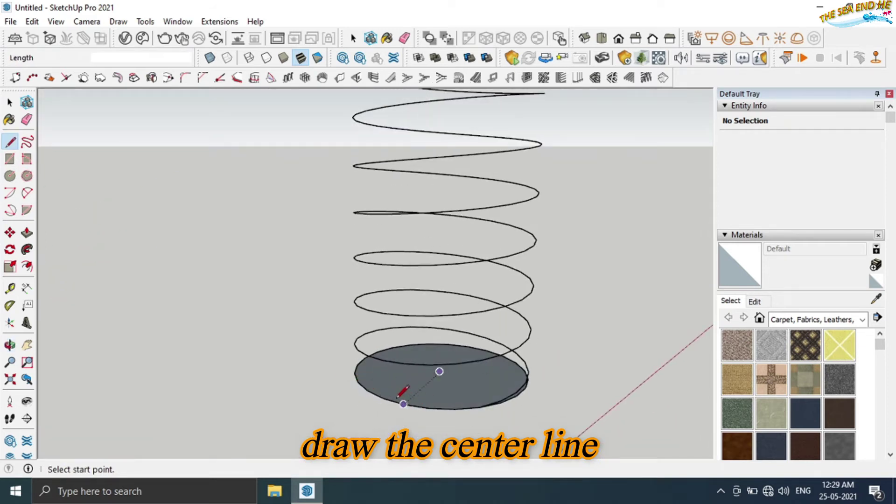
click(487, 349)
mouse_move(488, 349)
middle_down()
mouse_move(344, 424)
mouse_move(341, 376)
mouse_move(154, 406)
mouse_move(495, 346)
mouse_move(506, 416)
middle_up()
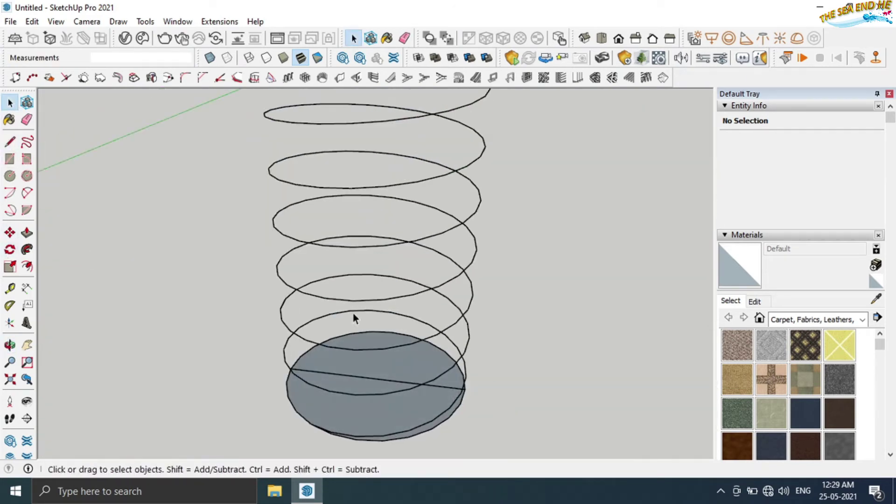
click(361, 350)
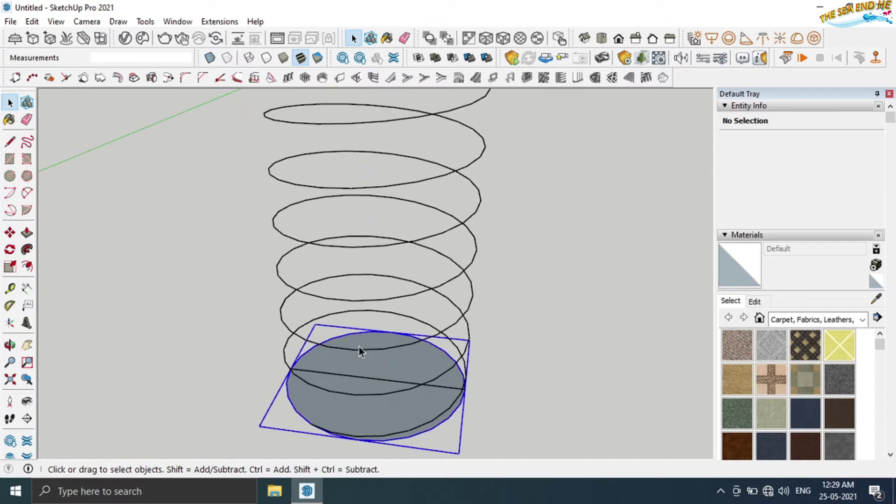
Rotate a copy of the helix group 180° about the disk centre, aligned on the centre line.
click(465, 318)
middle_drag(465, 317, 434, 296)
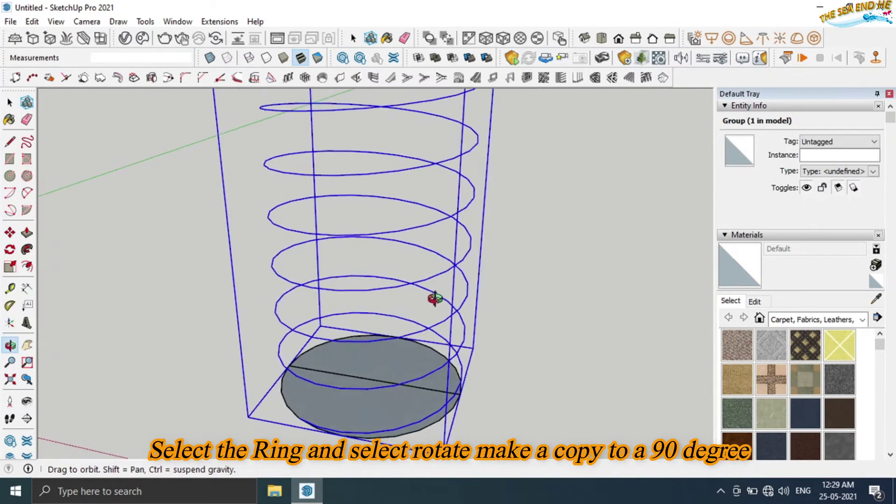
click(10, 251)
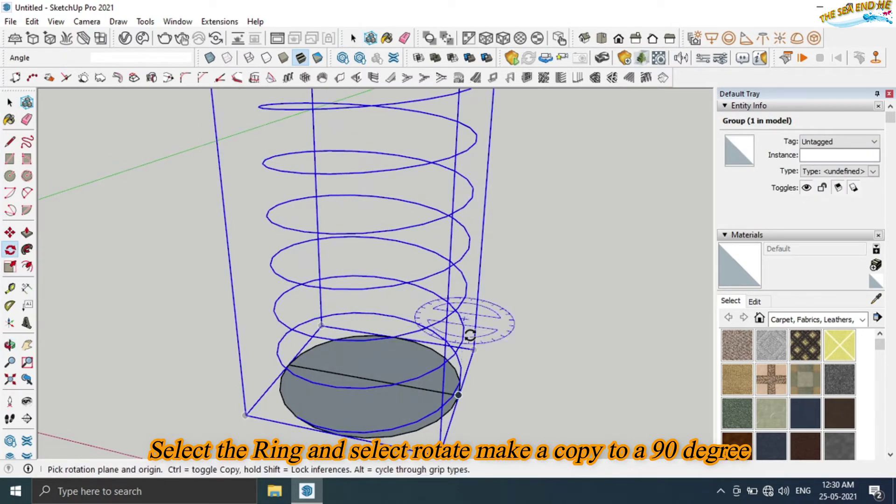
click(370, 379)
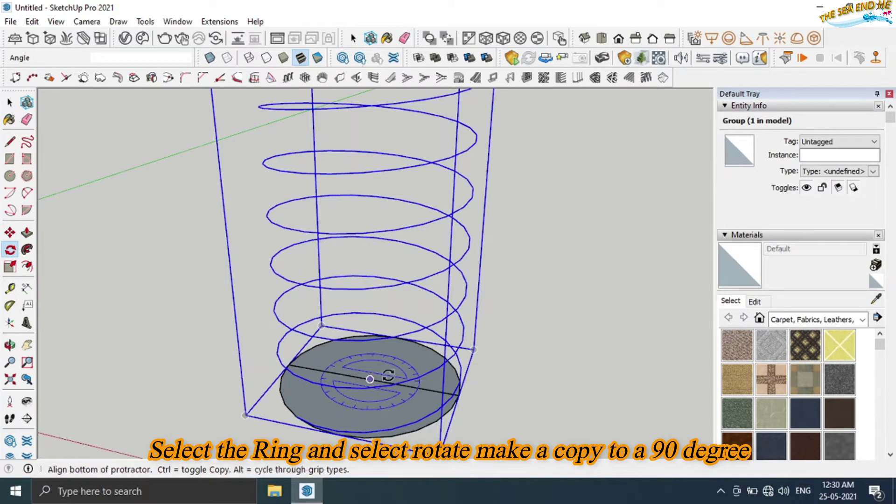
click(458, 395)
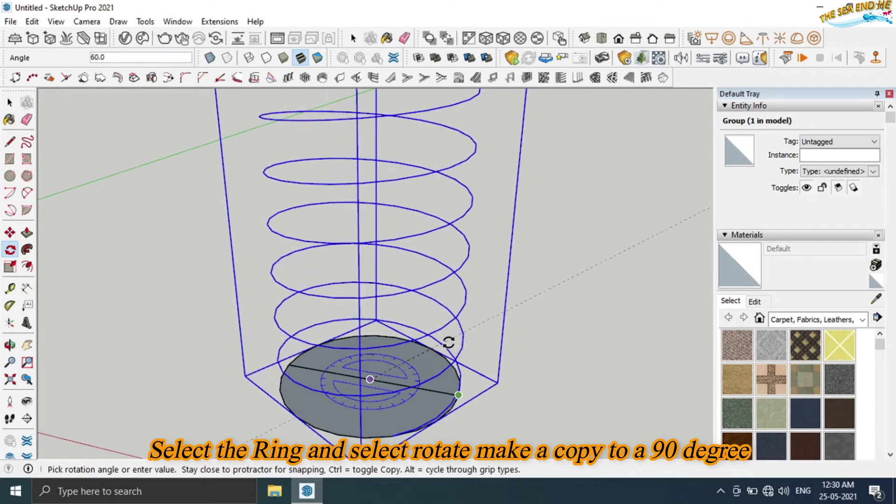
key(ctrl)
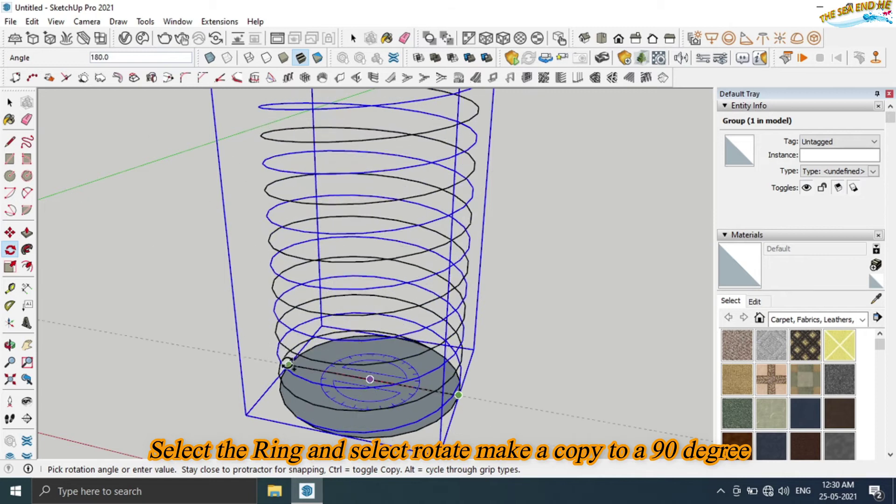
click(288, 364)
mouse_move(563, 347)
middle_down()
mouse_move(532, 360)
mouse_move(441, 310)
mouse_move(495, 299)
middle_up()
Clear the selection and delete the centre line across the disk.
click(10, 103)
click(518, 264)
middle_drag(517, 263, 496, 342)
key(Delete)
Open the disk group for editing and view the spring from above.
double_click(374, 283)
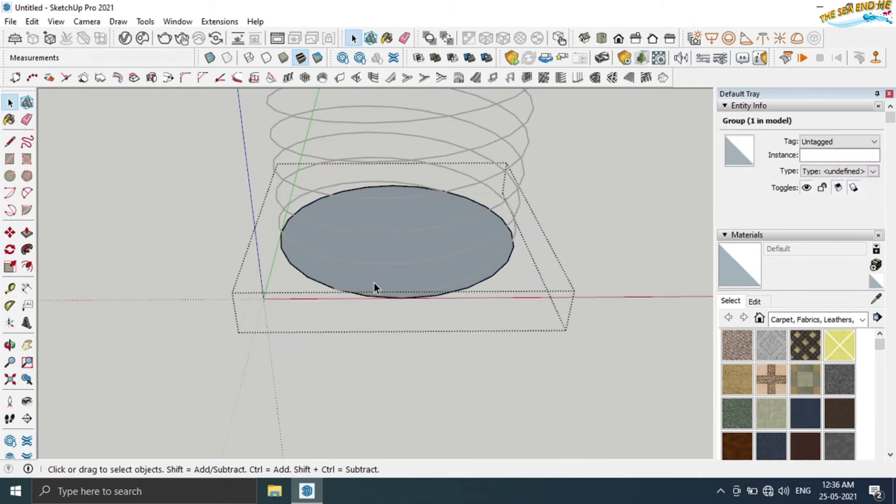
scroll(374, 283, down, 2)
scroll(374, 283, down, 3)
scroll(374, 283, down, 2)
mouse_move(374, 283)
middle_down()
mouse_move(490, 296)
mouse_move(326, 312)
mouse_move(342, 298)
mouse_move(341, 195)
middle_up()
scroll(341, 194, up, 2)
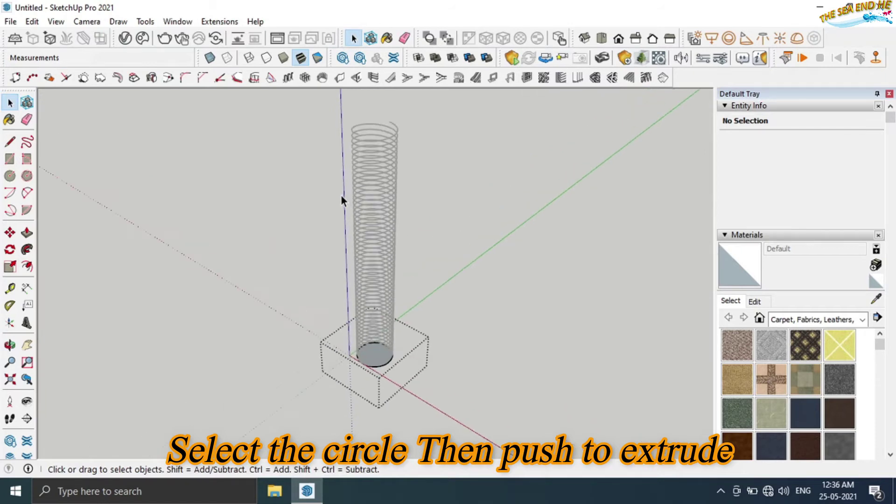
Push/Pull the circle up about 6' 6 7/8" into a cylinder filling the coils.
click(27, 234)
drag(382, 354, 379, 119)
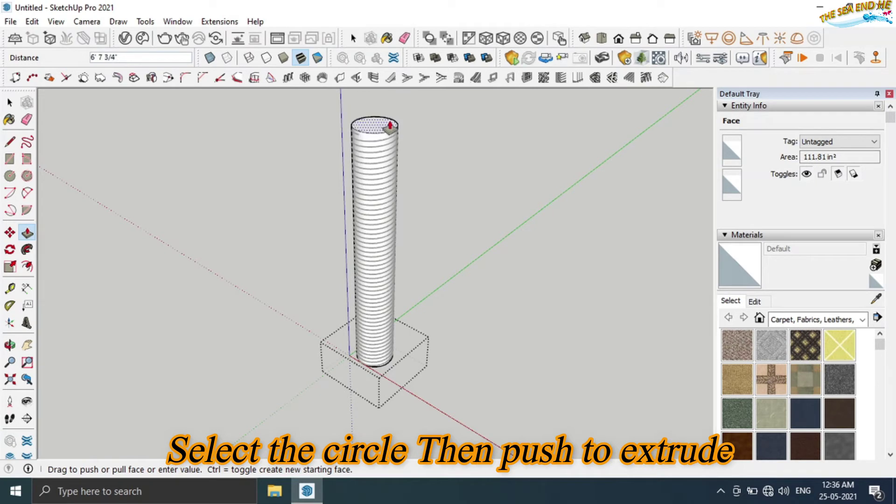
click(390, 124)
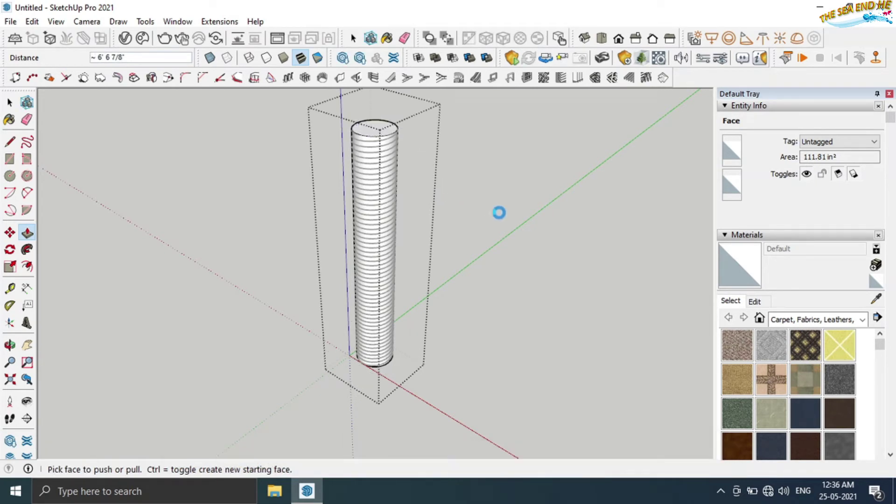
middle_drag(498, 212, 515, 217)
click(9, 103)
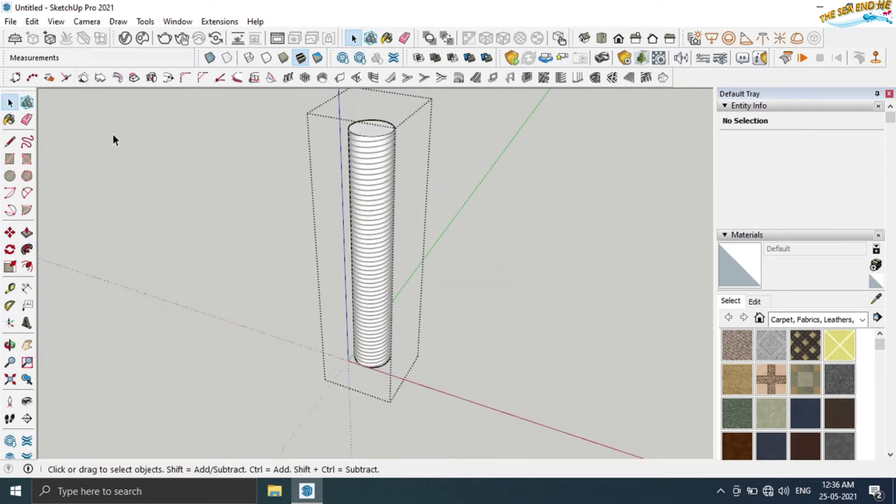
mouse_move(291, 189)
middle_down()
mouse_move(294, 206)
mouse_move(368, 257)
mouse_move(468, 211)
middle_up()
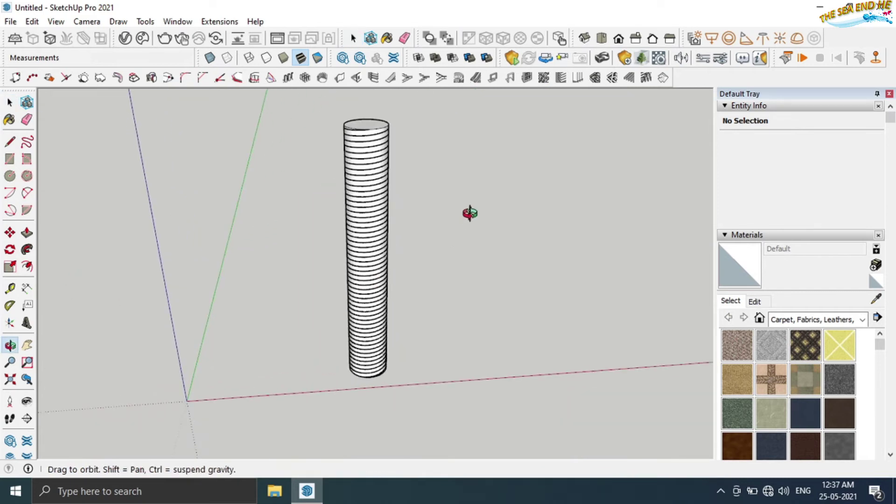
Explode the cylinder group.
scroll(369, 135, up, 2)
scroll(374, 135, up, 2)
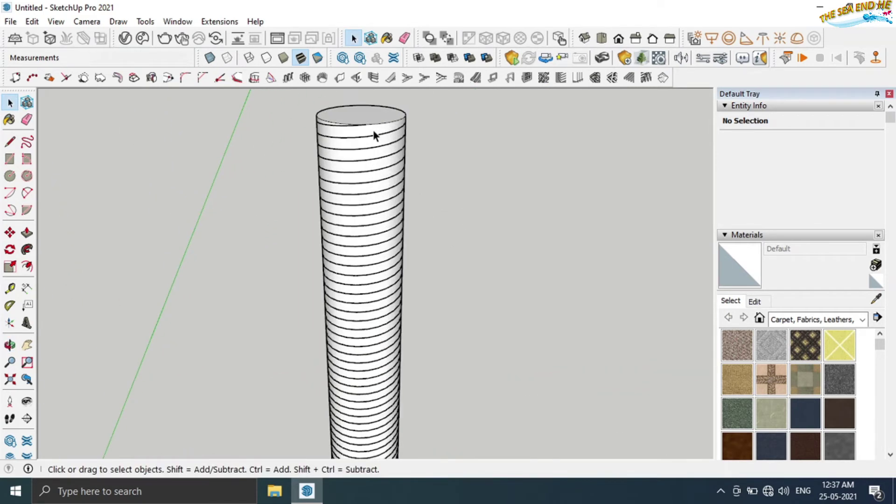
click(373, 131)
right_click(374, 131)
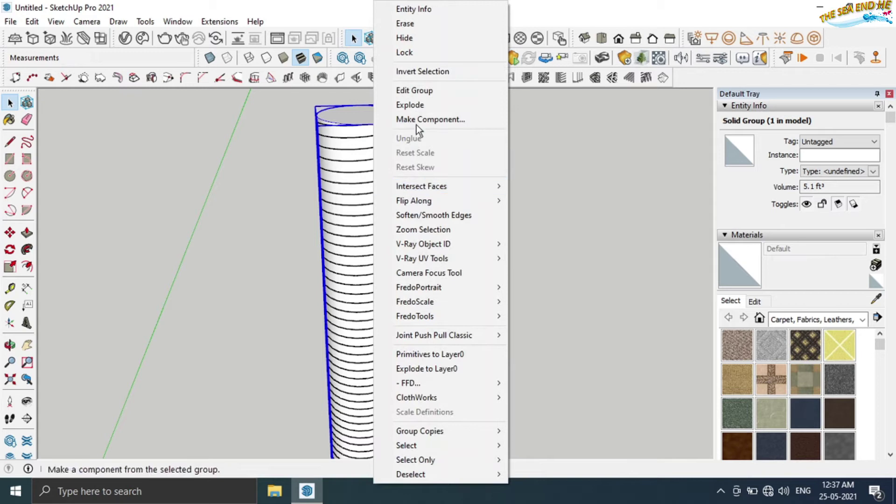
click(411, 105)
click(432, 180)
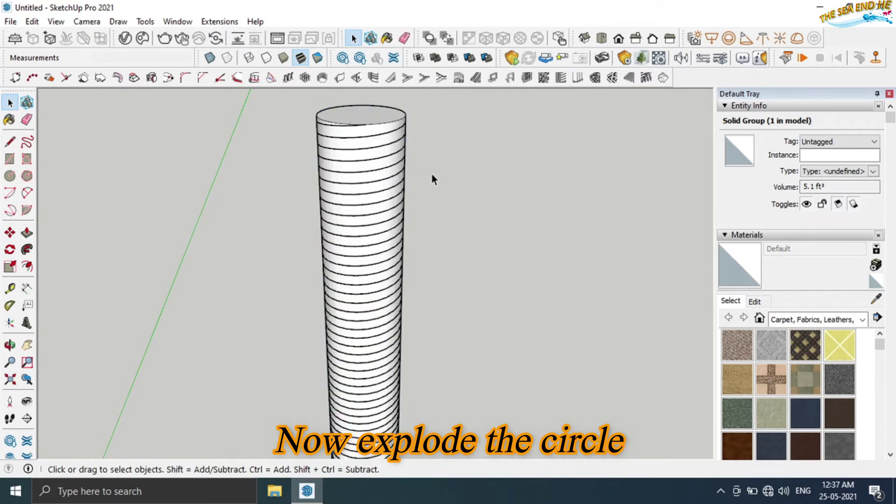
Explode one helix group and select the remaining helix group.
click(378, 140)
right_click(377, 136)
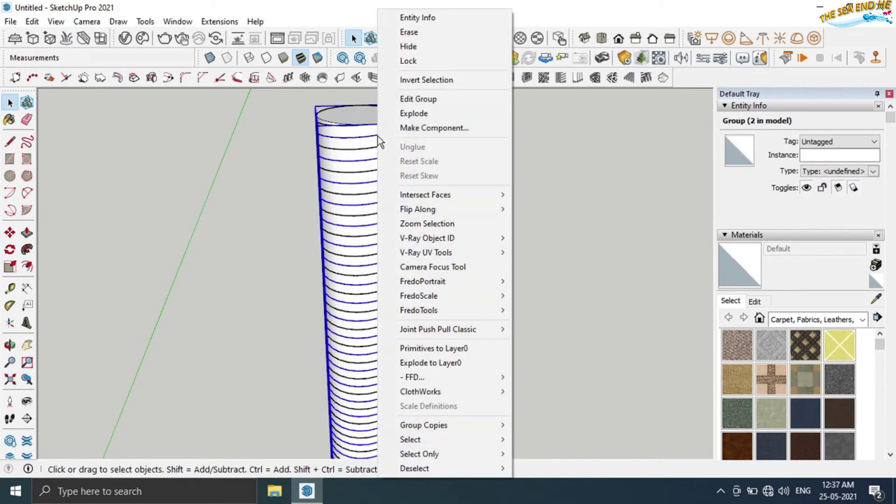
click(413, 113)
click(450, 225)
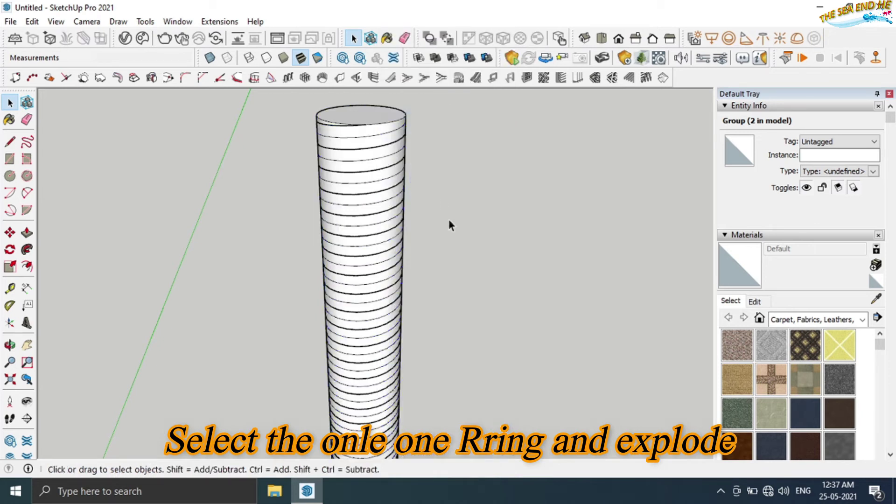
click(371, 154)
middle_drag(427, 225, 412, 150)
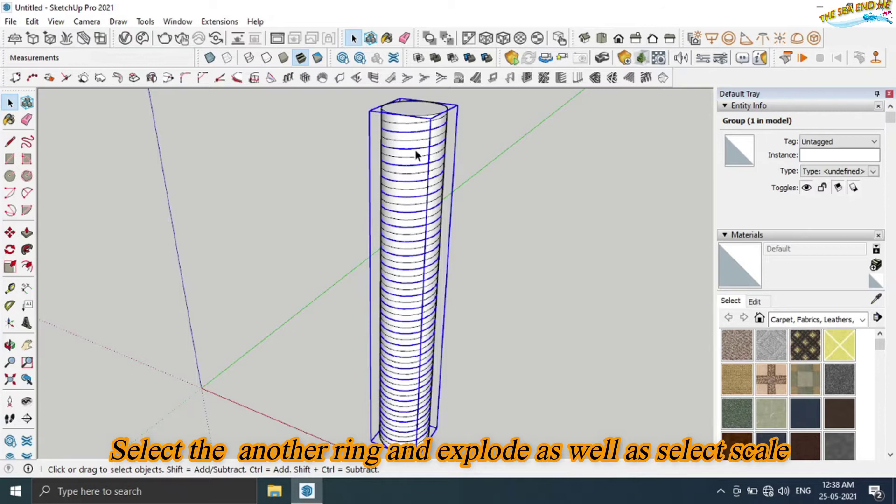
Explode the last helix group and scale the coils to 0.90 along the green axis.
right_click(412, 150)
click(440, 115)
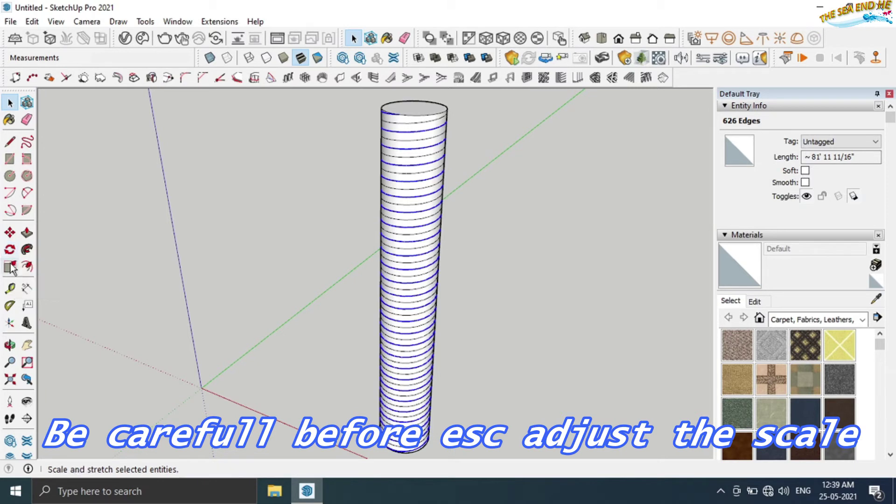
click(10, 266)
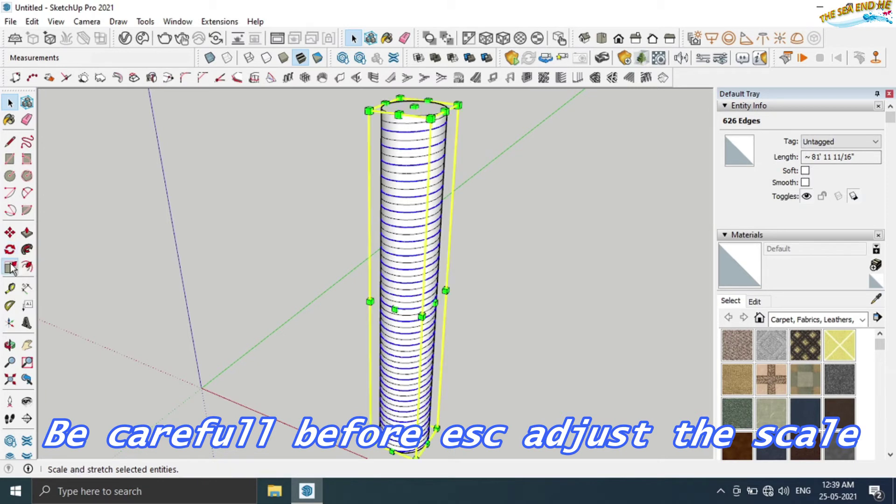
click(396, 307)
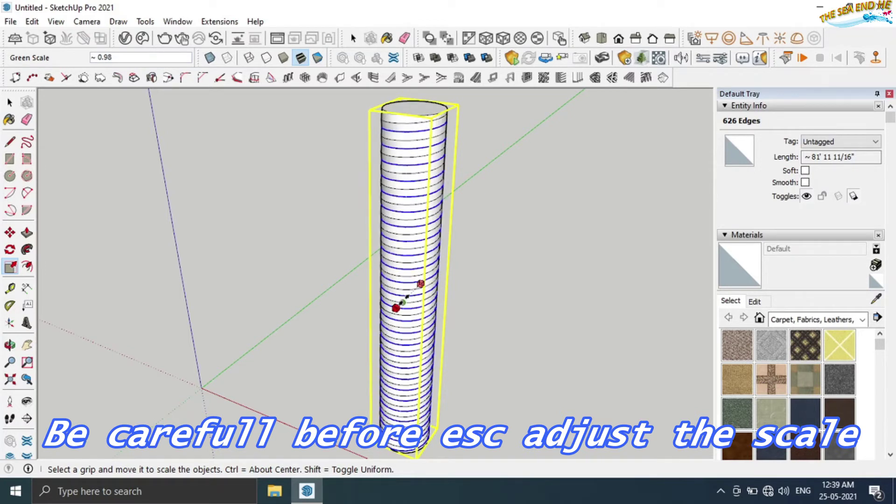
click(396, 307)
scroll(396, 307, up, 2)
scroll(394, 305, up, 2)
scroll(392, 304, up, 2)
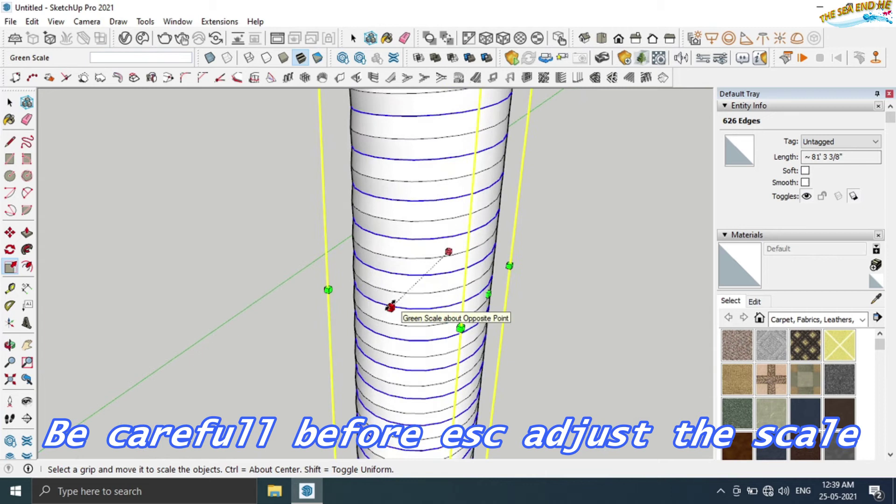
click(398, 300)
click(397, 300)
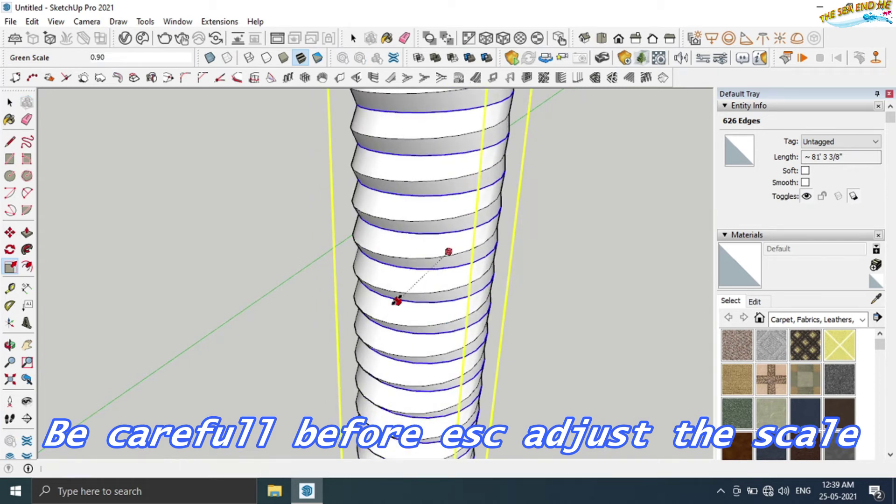
Narrow the thread coils along the red axis.
click(484, 289)
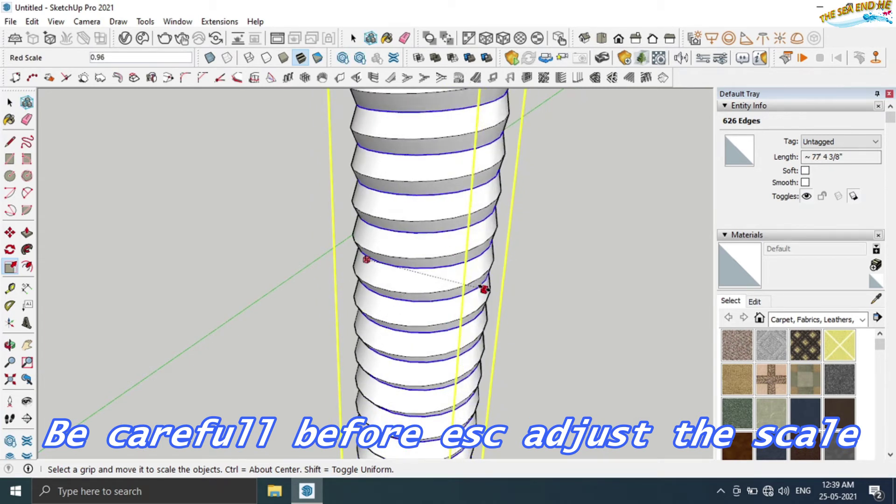
mouse_move(336, 312)
middle_down()
mouse_move(400, 330)
mouse_move(582, 306)
middle_up()
mouse_move(370, 320)
middle_down()
mouse_move(344, 300)
mouse_move(354, 285)
middle_up()
click(359, 271)
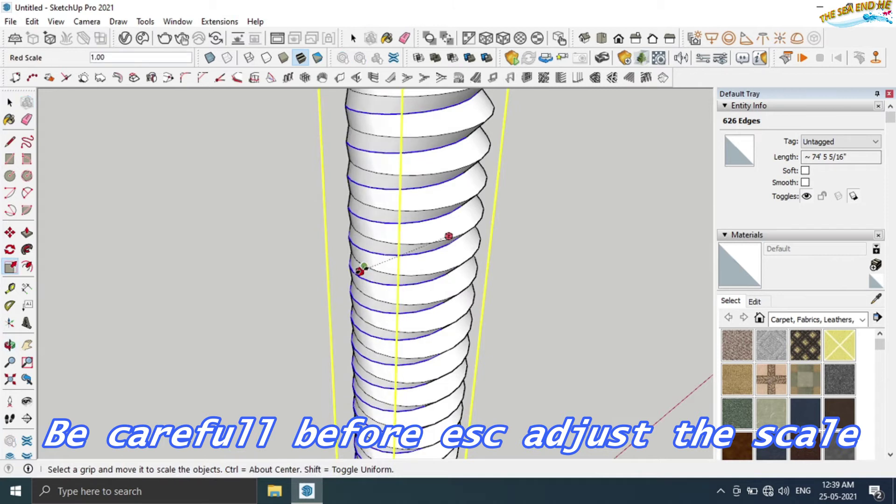
click(359, 271)
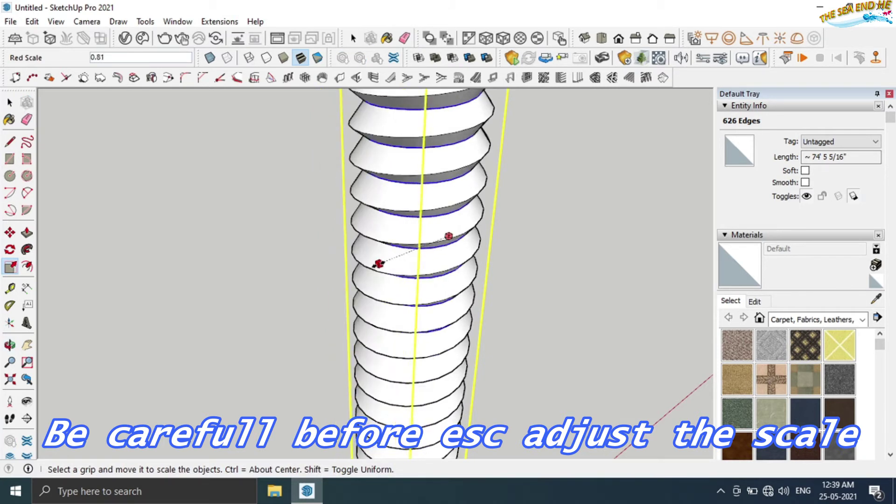
click(350, 286)
mouse_move(350, 286)
middle_down()
mouse_move(306, 296)
mouse_move(482, 300)
mouse_move(306, 250)
mouse_move(359, 257)
middle_up()
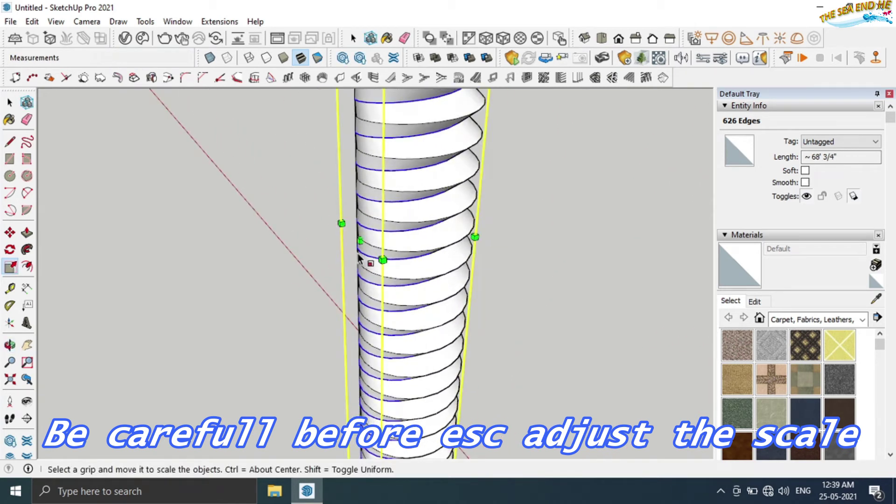
Narrow the spring along the green axis to about 0.88 and deselect.
click(362, 239)
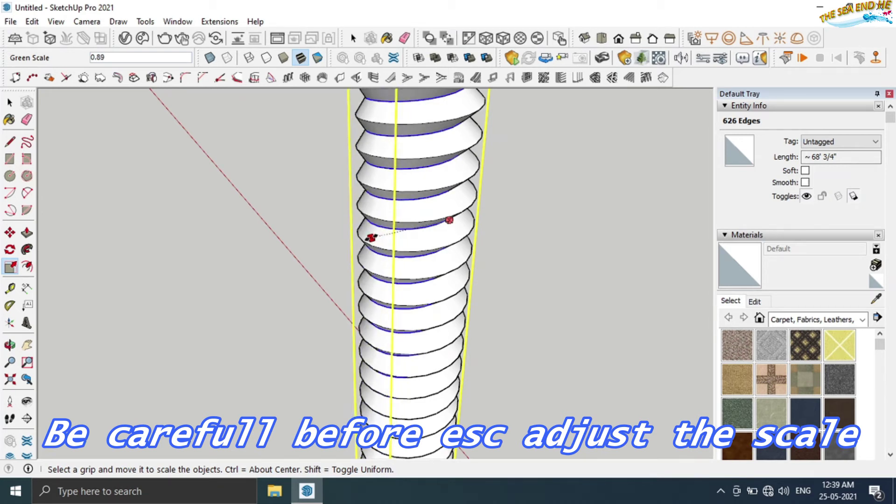
click(370, 236)
mouse_move(370, 237)
middle_down()
mouse_move(321, 286)
mouse_move(456, 232)
mouse_move(460, 241)
mouse_move(390, 340)
mouse_move(484, 380)
mouse_move(309, 315)
mouse_move(537, 364)
mouse_move(269, 341)
mouse_move(429, 414)
mouse_move(482, 400)
mouse_move(429, 385)
mouse_move(392, 420)
mouse_move(410, 326)
mouse_move(412, 360)
middle_up()
scroll(460, 241, down, 3)
scroll(240, 336, down, 2)
scroll(240, 336, down, 2)
scroll(239, 336, down, 2)
key(Escape)
Orbit the view so the threaded rod stands upright.
mouse_move(341, 300)
middle_down()
mouse_move(316, 370)
mouse_move(289, 313)
mouse_move(314, 206)
middle_up()
scroll(290, 147, up, 2)
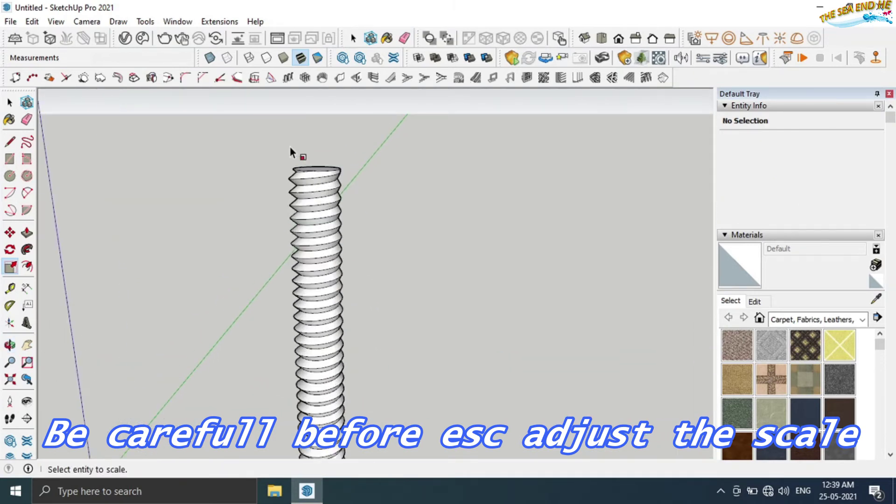
scroll(290, 146, up, 2)
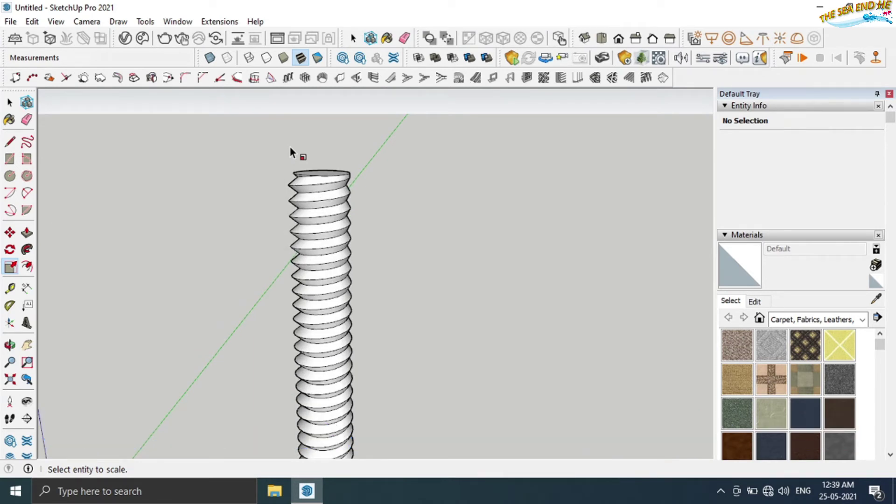
click(10, 101)
mouse_move(360, 254)
middle_down()
mouse_move(449, 182)
mouse_move(565, 195)
mouse_move(422, 200)
mouse_move(392, 260)
mouse_move(484, 256)
middle_up()
Draw a six-sided polygon beside the shank and push/pull it into a hexagonal prism.
scroll(378, 131, up, 2)
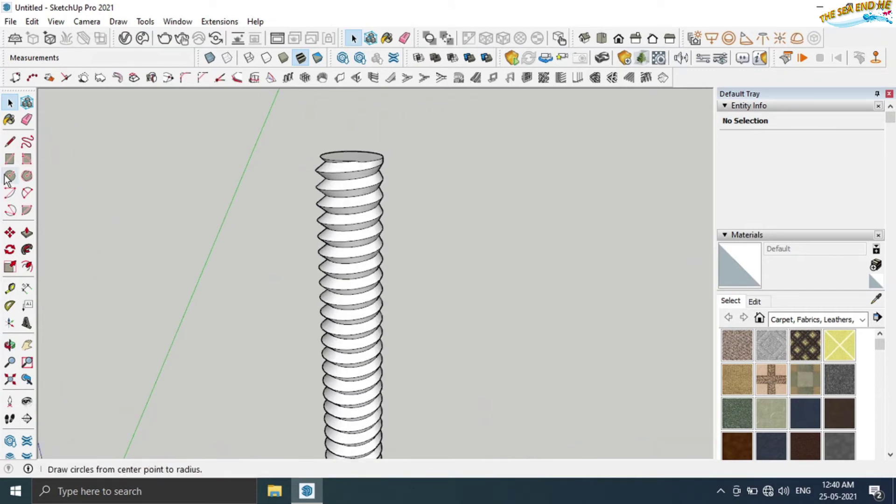
click(27, 176)
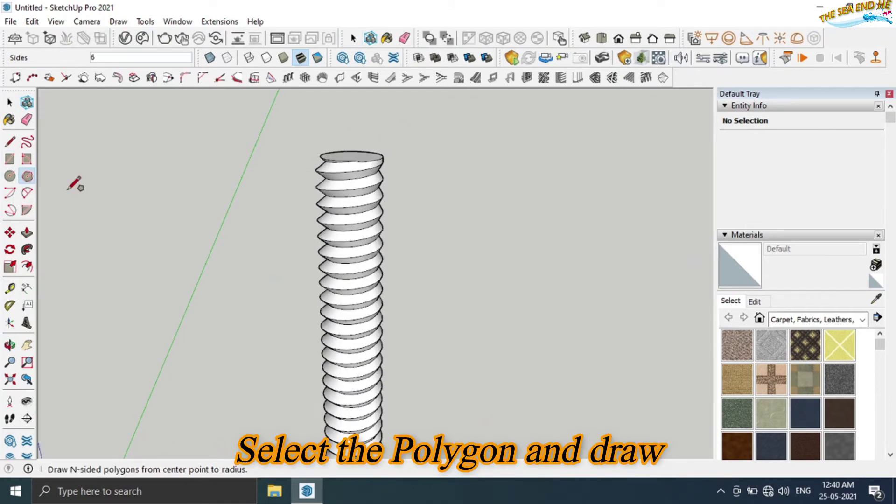
click(499, 406)
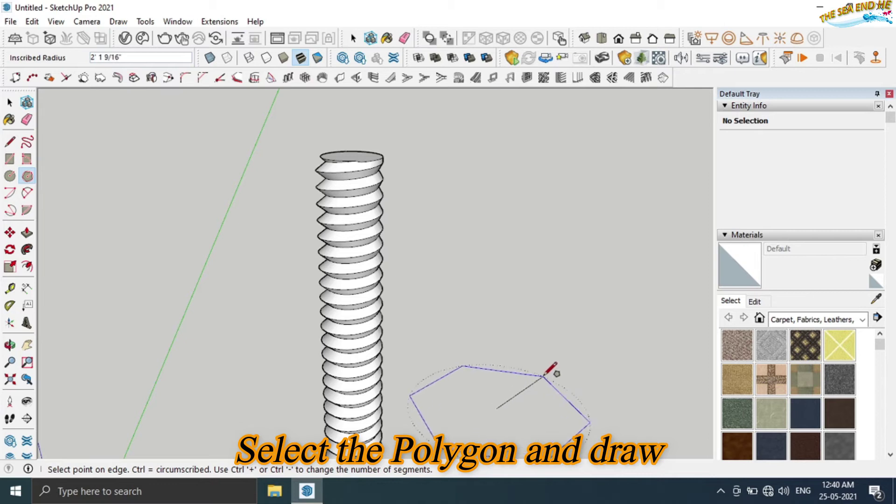
click(544, 375)
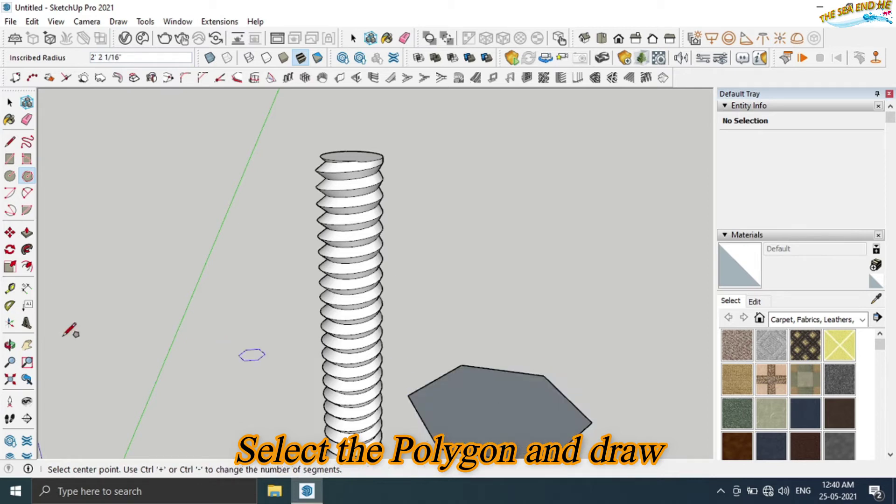
click(26, 233)
click(479, 410)
click(486, 365)
mouse_move(486, 365)
middle_down()
mouse_move(455, 336)
mouse_move(485, 409)
middle_up()
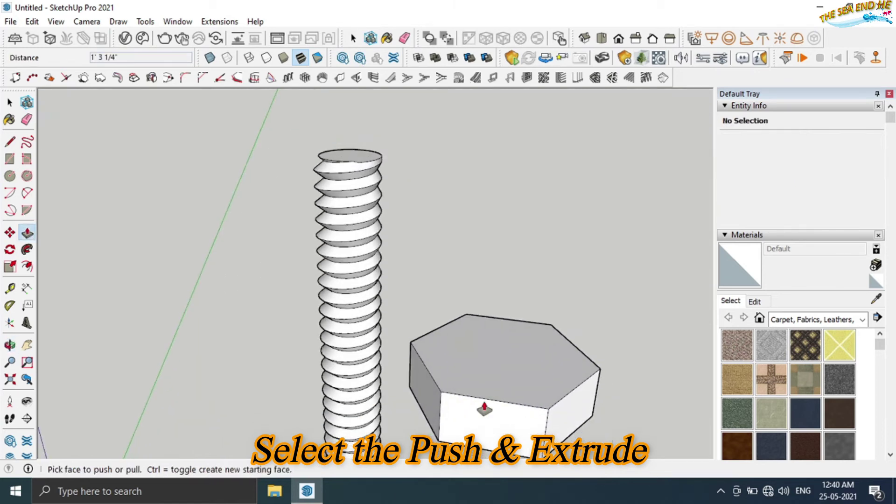
Make the hexagonal prism a solid group of 15.57 ft³.
click(11, 102)
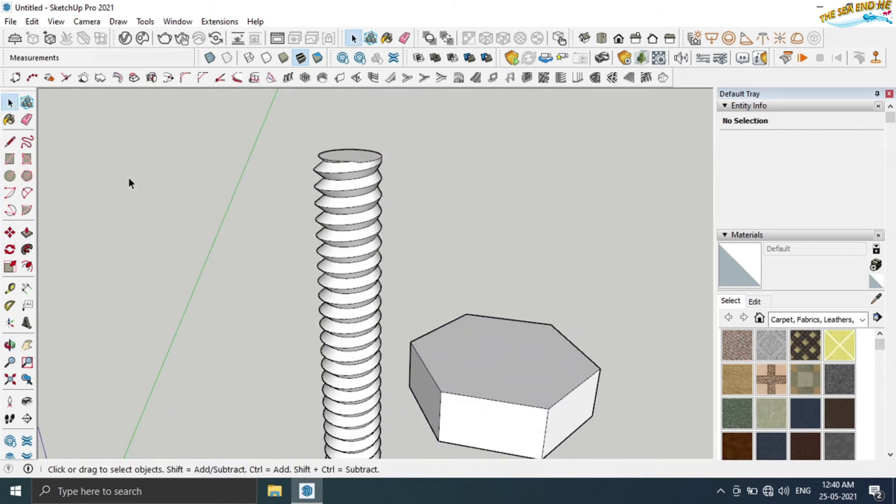
triple_click(479, 371)
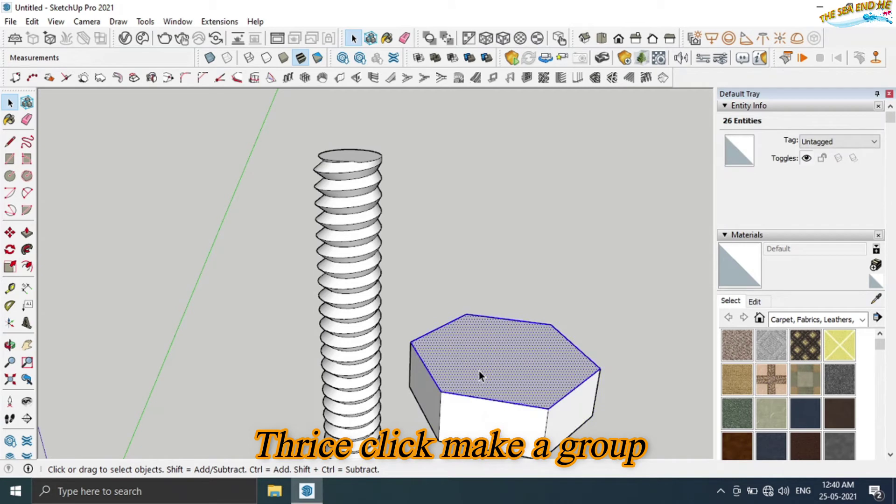
right_click(479, 371)
click(512, 157)
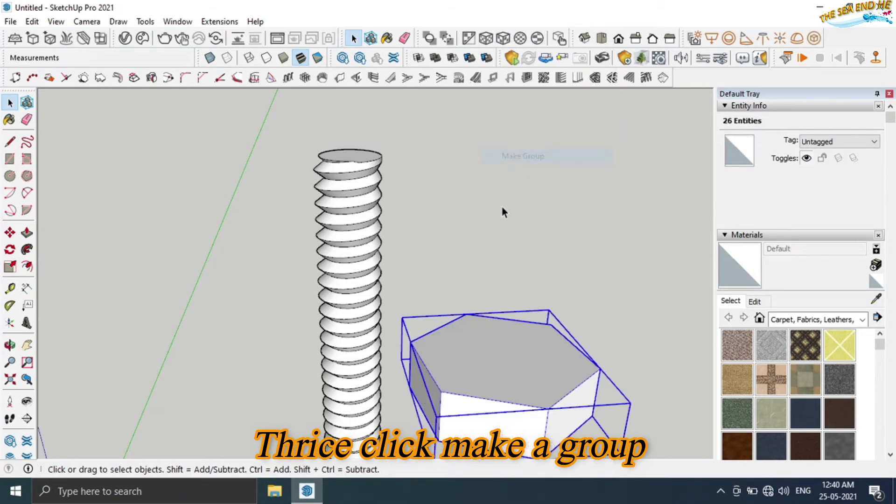
scroll(494, 253, down, 2)
scroll(494, 253, down, 1)
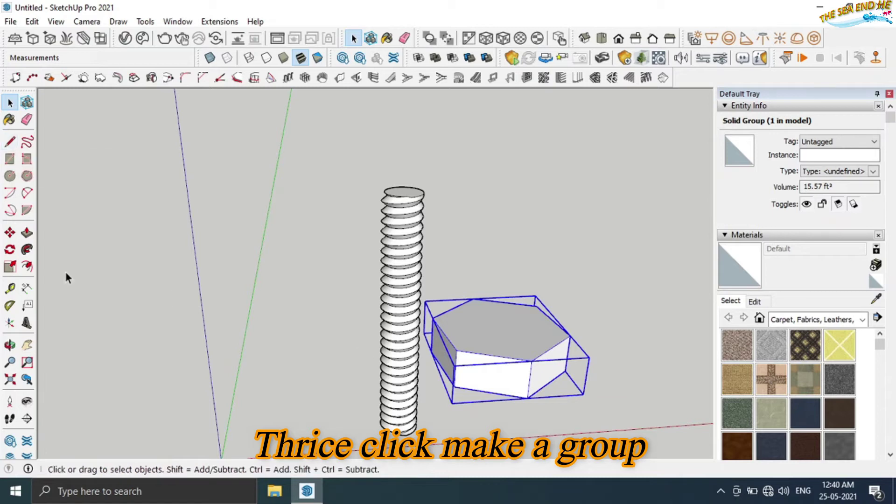
click(10, 232)
Copy the hex group onto the top of the threaded shank.
mouse_move(488, 393)
middle_down()
mouse_move(510, 290)
mouse_move(534, 288)
mouse_move(523, 425)
middle_up()
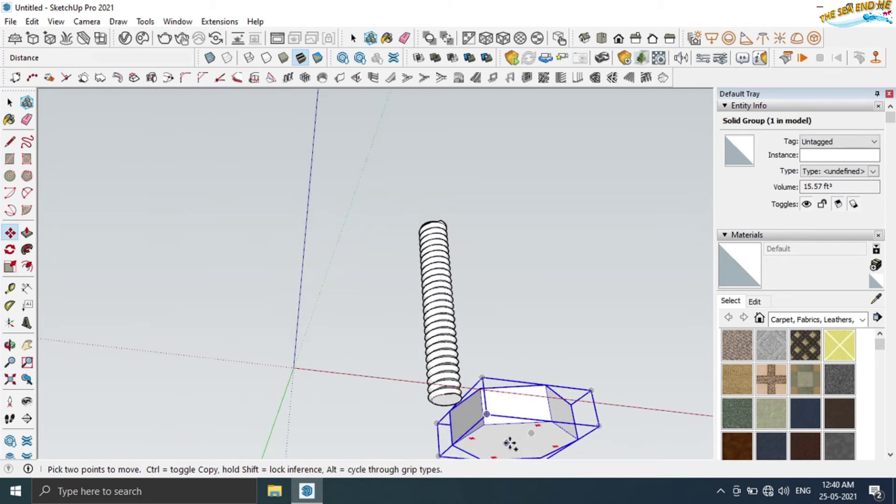
ctrl+click(518, 446)
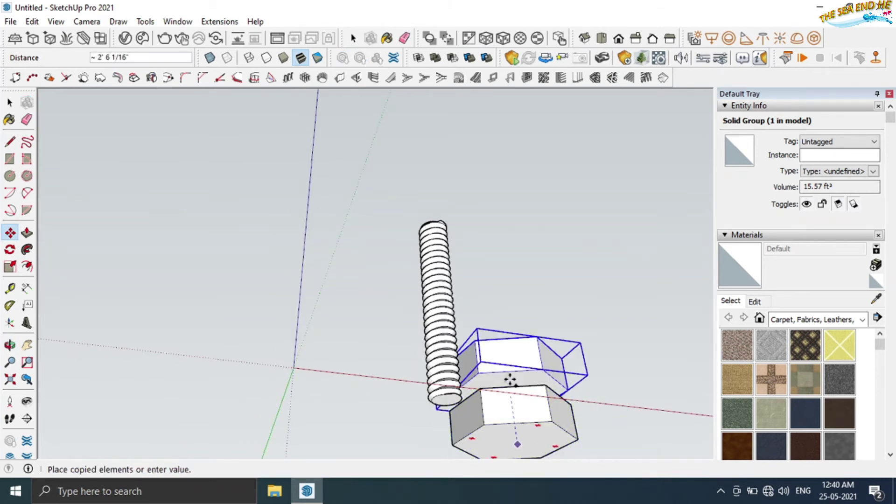
middle_drag(474, 294, 410, 412)
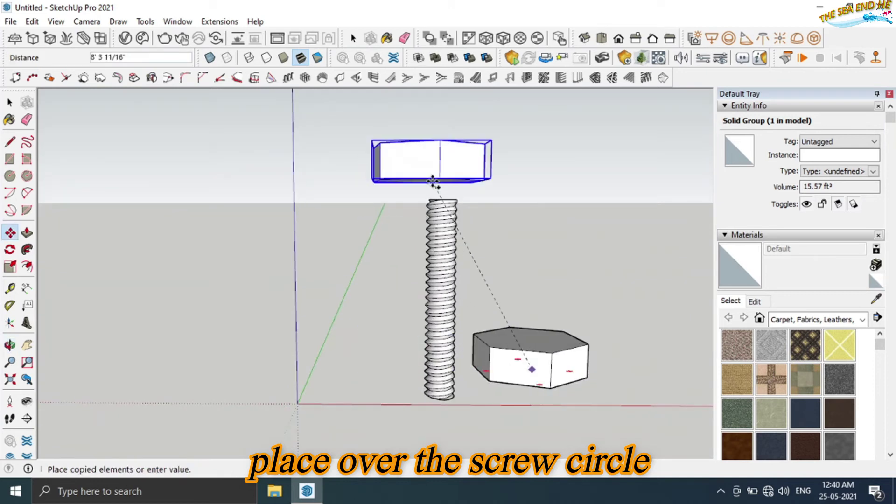
scroll(435, 194, up, 2)
scroll(443, 211, up, 3)
click(443, 211)
middle_drag(493, 262, 517, 372)
scroll(553, 279, up, 3)
scroll(553, 279, down, 3)
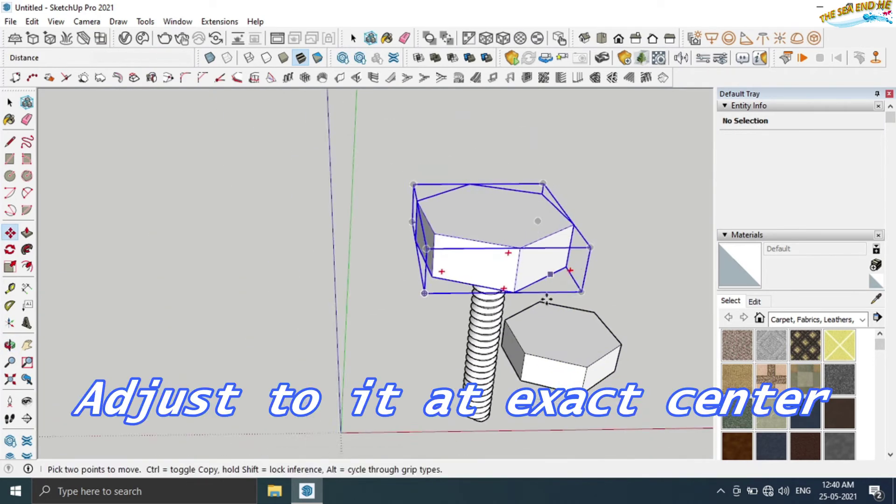
mouse_move(553, 278)
middle_down()
mouse_move(494, 159)
mouse_move(488, 190)
middle_up()
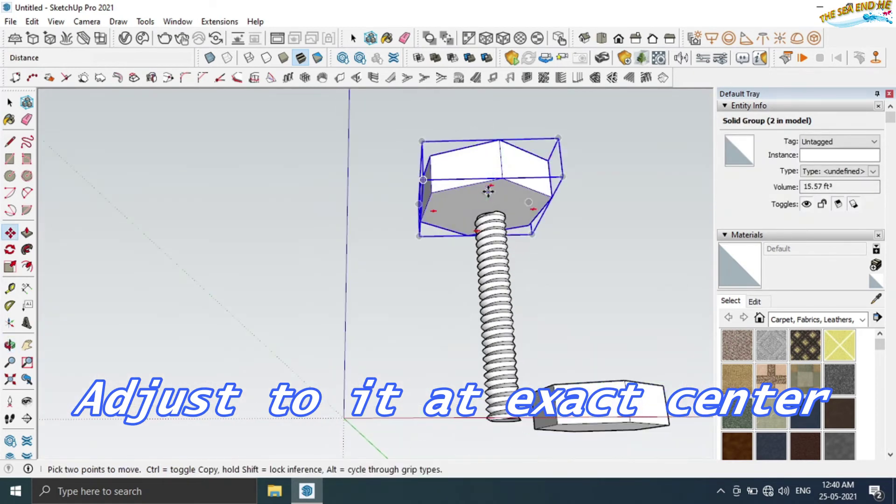
scroll(477, 201, up, 2)
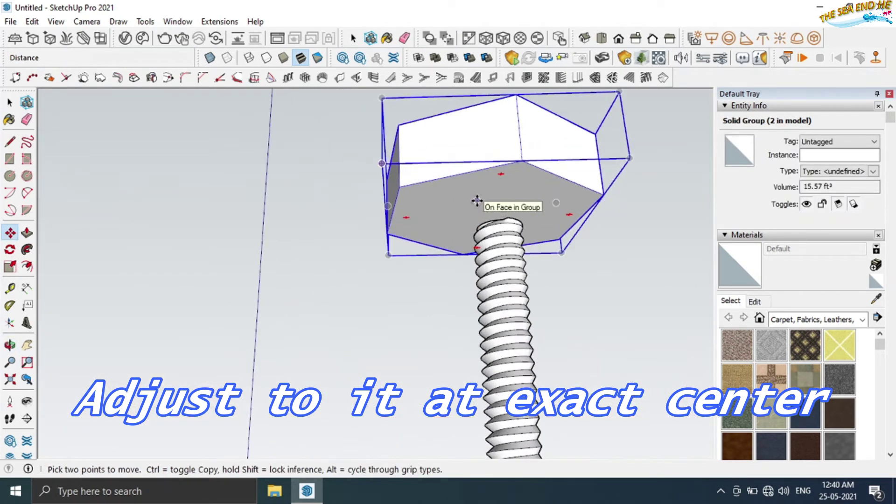
Reposition the hex head until it snaps centred on the shank.
click(400, 187)
click(415, 193)
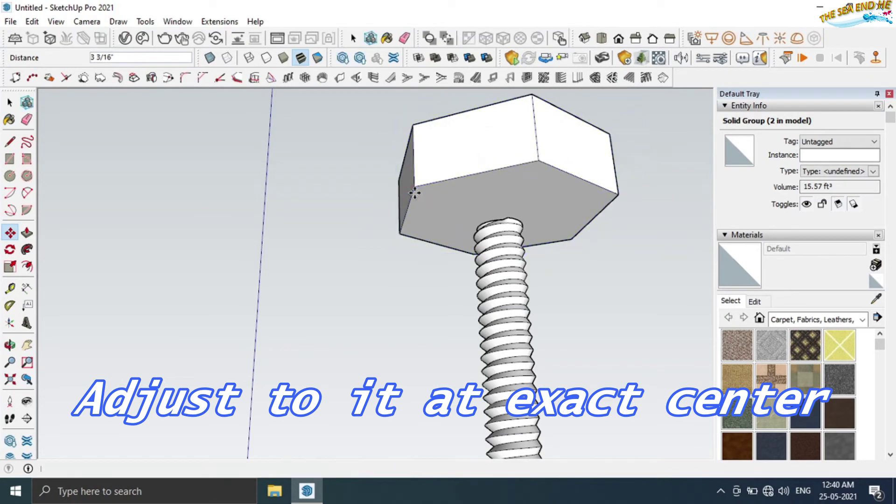
click(539, 158)
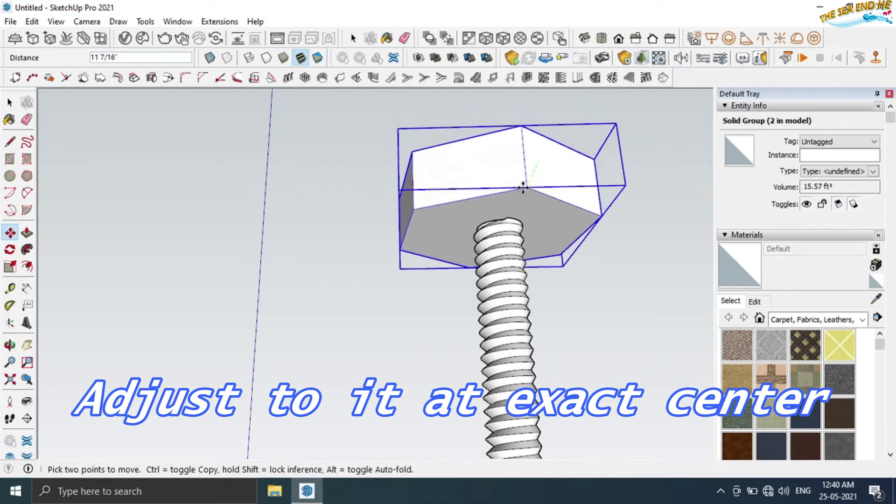
click(515, 184)
mouse_move(394, 294)
middle_down()
mouse_move(354, 118)
mouse_move(562, 125)
middle_up()
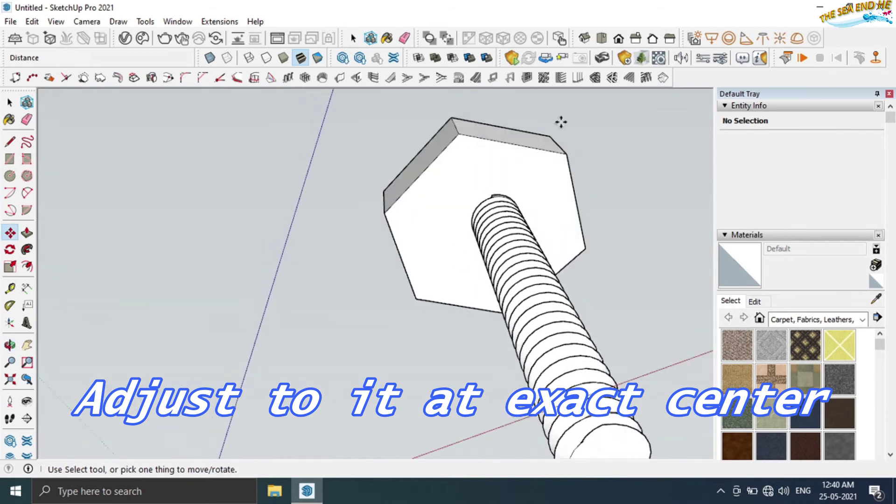
click(568, 152)
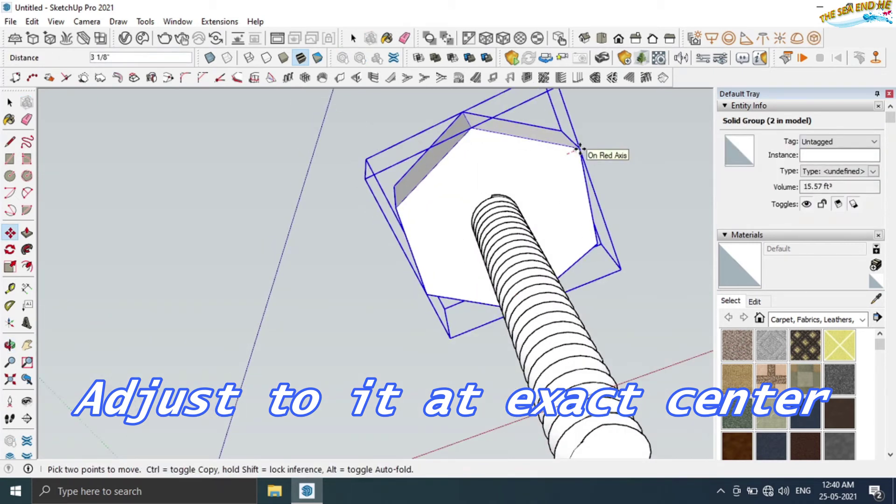
click(578, 147)
mouse_move(320, 252)
middle_down()
mouse_move(327, 303)
mouse_move(349, 300)
mouse_move(344, 280)
mouse_move(378, 428)
middle_up()
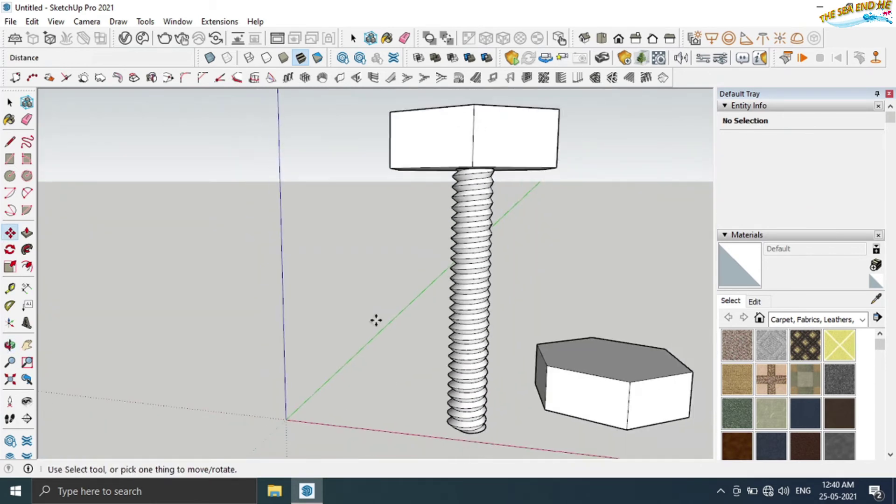
scroll(376, 320, down, 2)
Delete the loose spare hexagon prism from the model.
click(9, 102)
mouse_move(92, 152)
middle_down()
mouse_move(242, 260)
mouse_move(508, 326)
middle_up()
click(507, 326)
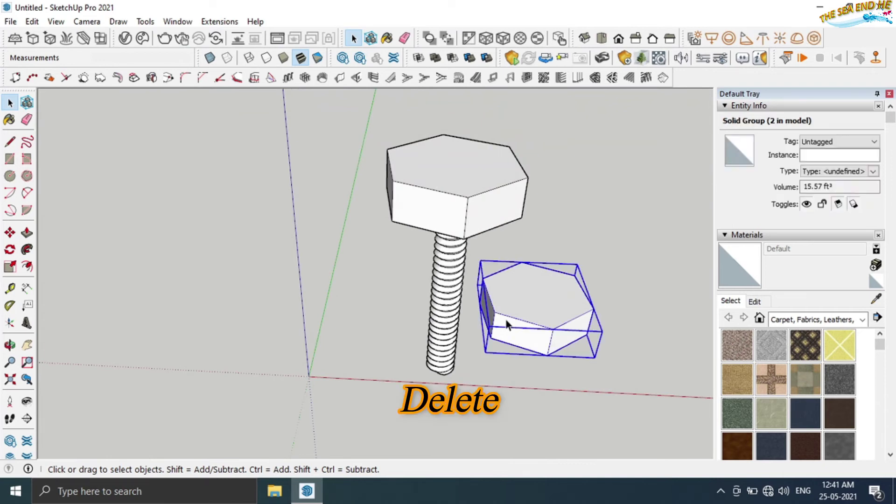
key(Delete)
mouse_move(410, 300)
middle_down()
mouse_move(465, 179)
mouse_move(459, 282)
middle_up()
scroll(458, 164, up, 2)
Scale the bolt head down to 6.3 ft³ so it sits snugly on the threaded rod.
click(458, 164)
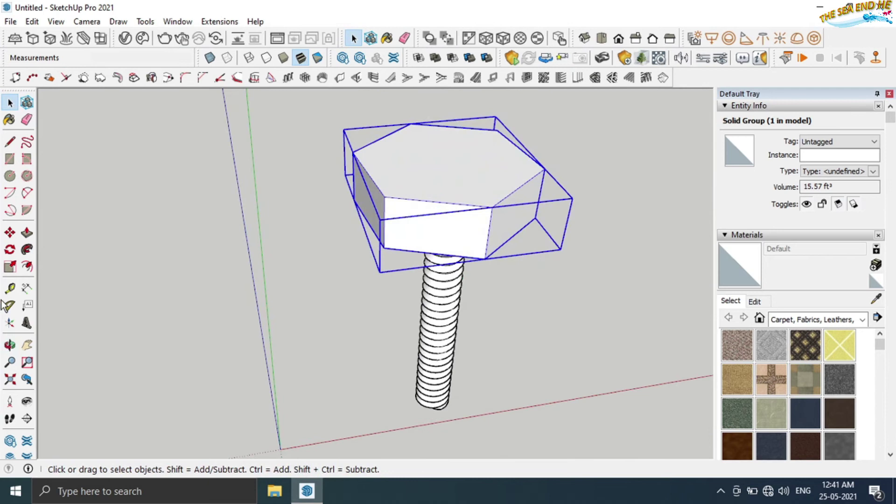
click(10, 266)
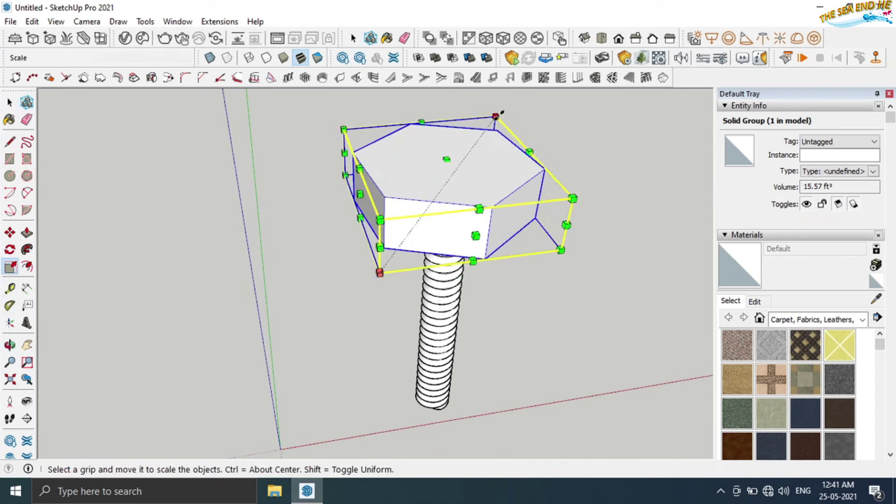
drag(496, 116, 483, 135)
drag(379, 227, 466, 300)
mouse_move(466, 300)
middle_down()
mouse_move(444, 123)
mouse_move(409, 205)
middle_up()
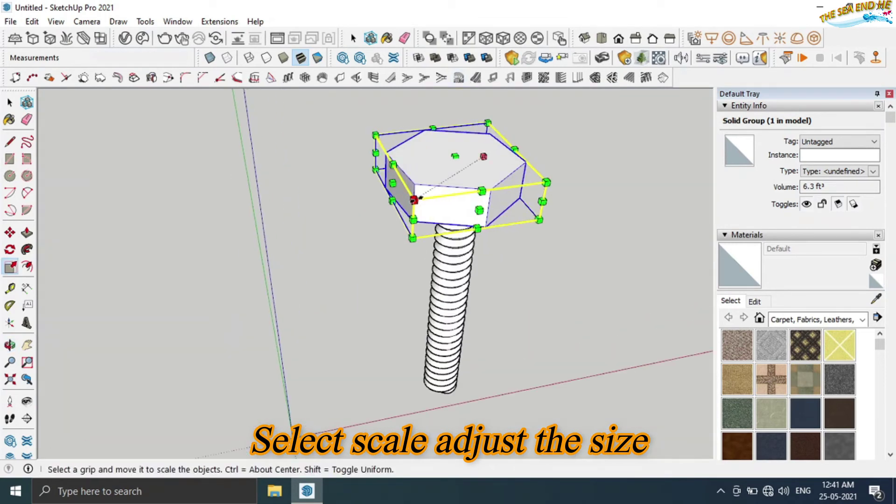
drag(409, 205, 524, 240)
click(524, 286)
middle_drag(524, 286, 436, 194)
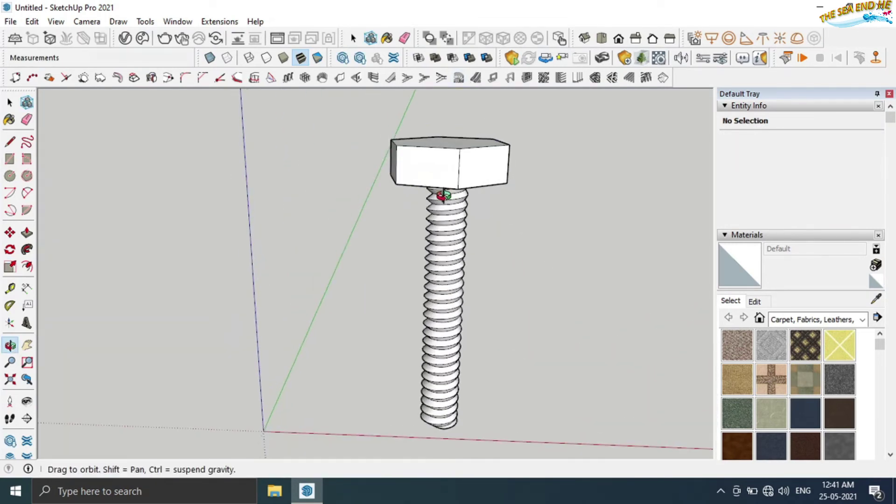
click(10, 102)
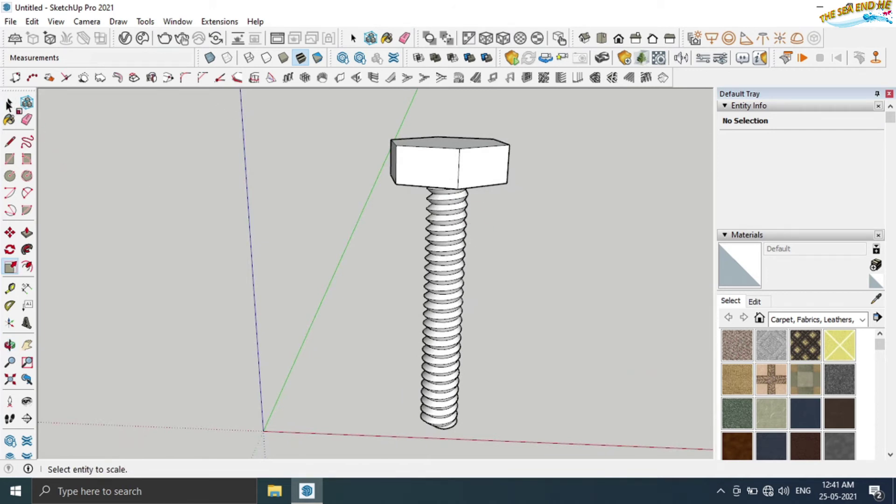
scroll(225, 212, down, 1)
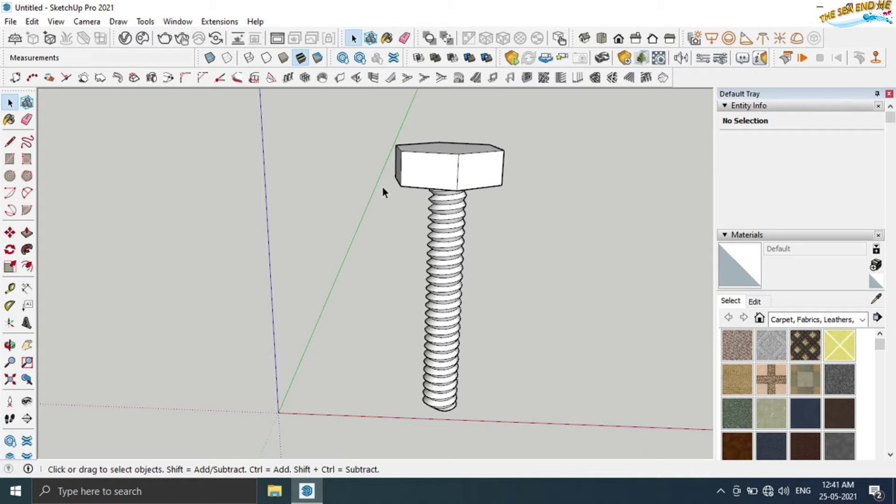
Copy the hexagonal bolt head partway down the threaded shaft to form the nut.
middle_drag(385, 192, 444, 192)
click(444, 191)
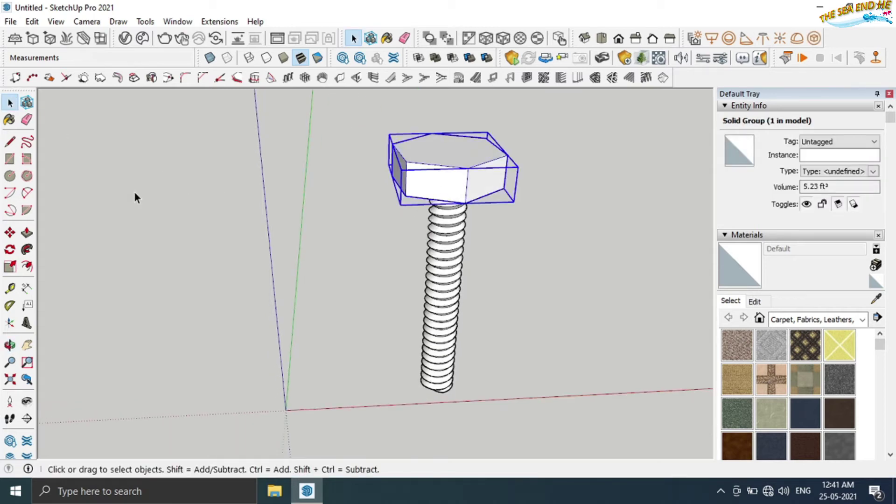
click(8, 232)
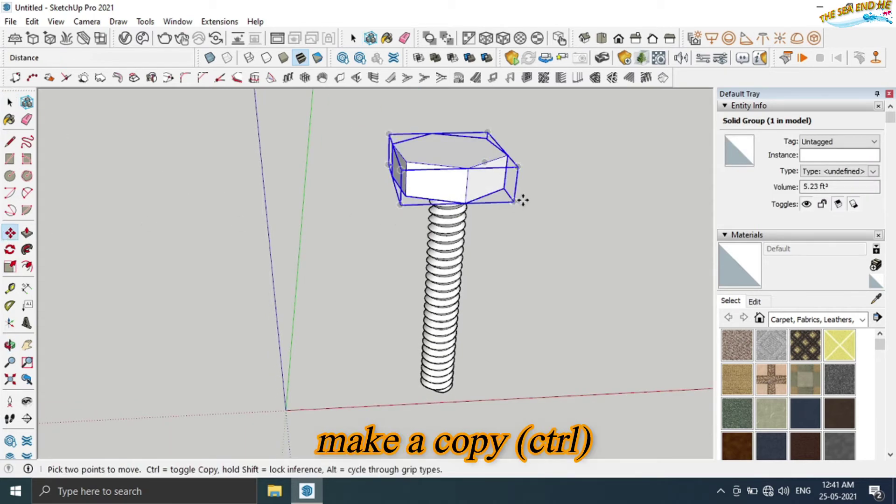
key(ctrl)
click(515, 203)
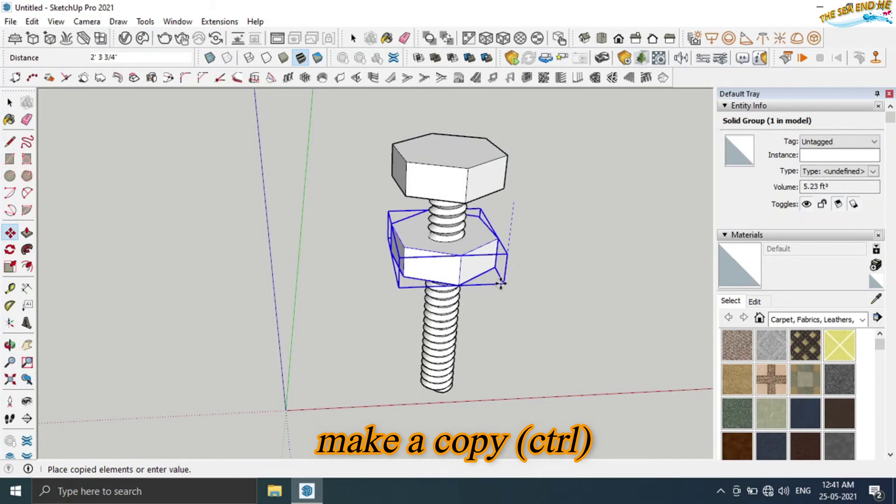
click(497, 281)
key(o)
mouse_move(526, 262)
mouse_down()
mouse_move(443, 115)
mouse_move(484, 293)
mouse_up()
key(m)
key(ctrl+t)
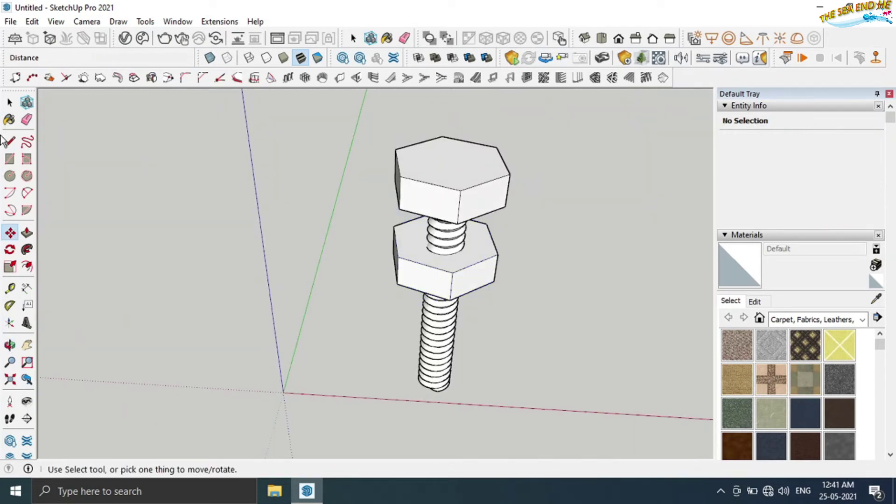
Select all of the threaded shaft's geometry and make it a group.
click(10, 102)
click(434, 362)
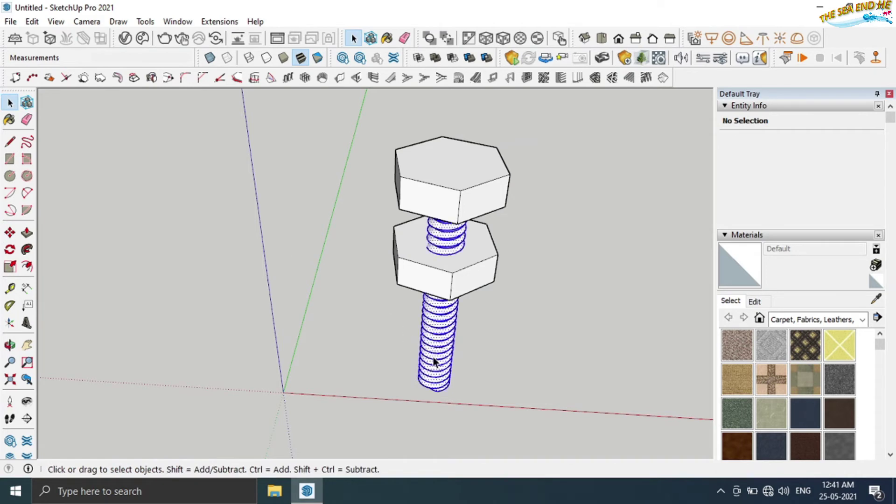
double_click(434, 361)
right_click(434, 362)
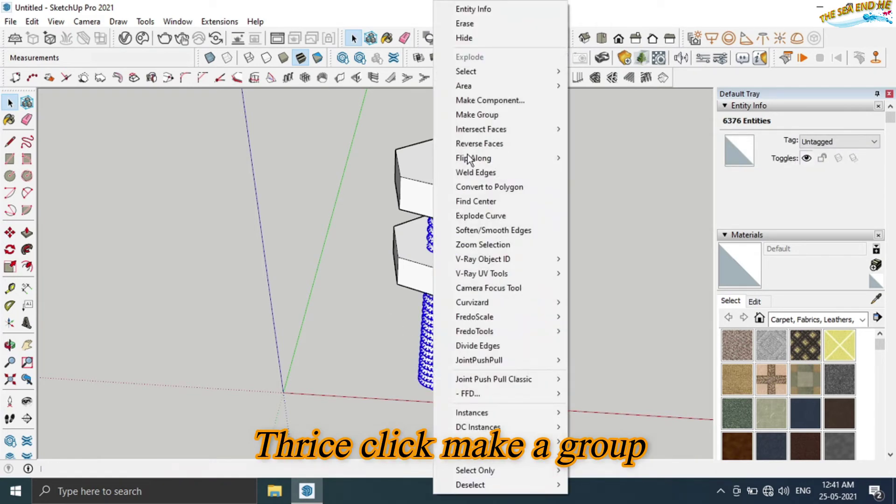
click(478, 114)
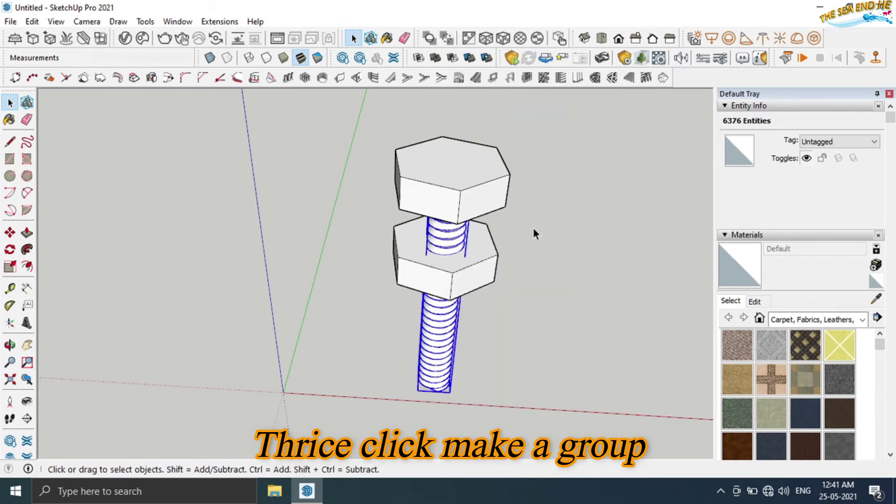
click(470, 288)
Trim the threaded shaft's shape out of the nut with Solid Tools > Trim.
middle_drag(470, 290, 516, 286)
click(434, 343)
shift+click(439, 278)
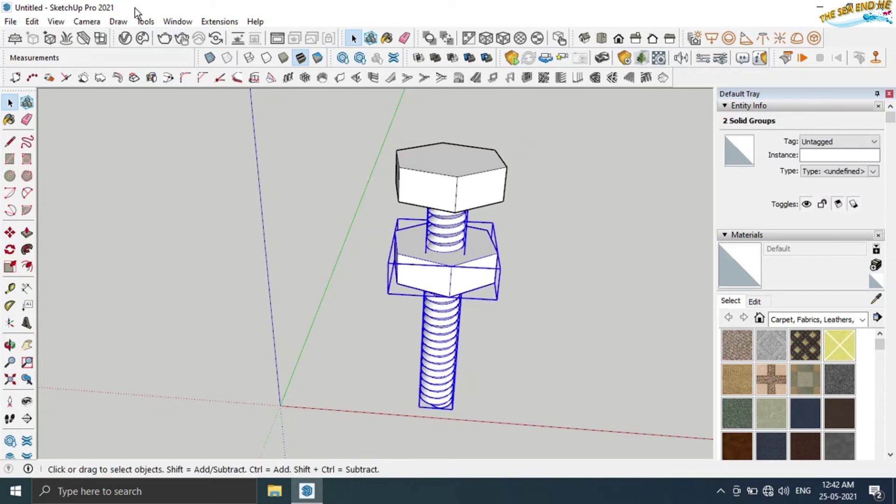
click(146, 22)
mouse_move(174, 195)
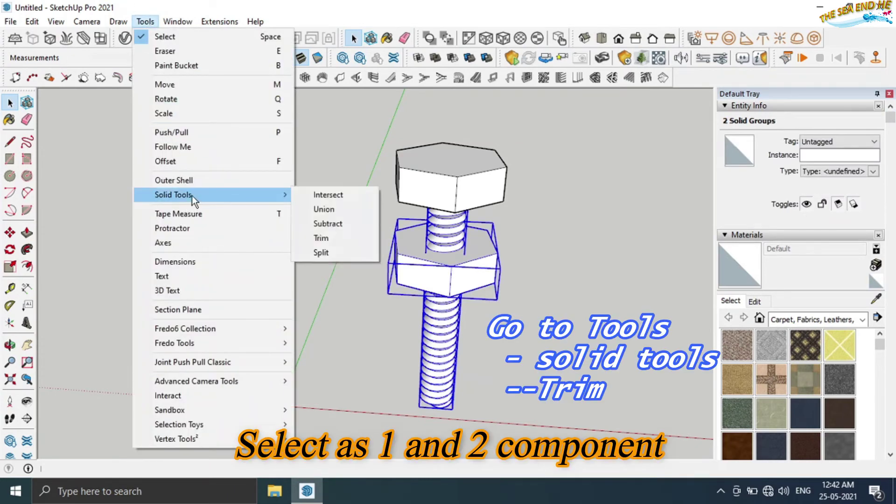
click(324, 239)
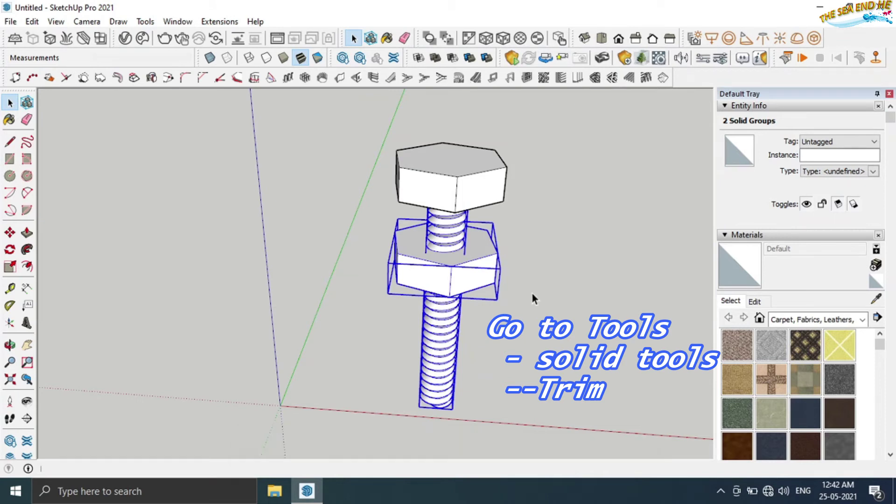
Move the bored nut beside the bolt and orbit to check its hole.
click(422, 273)
click(10, 232)
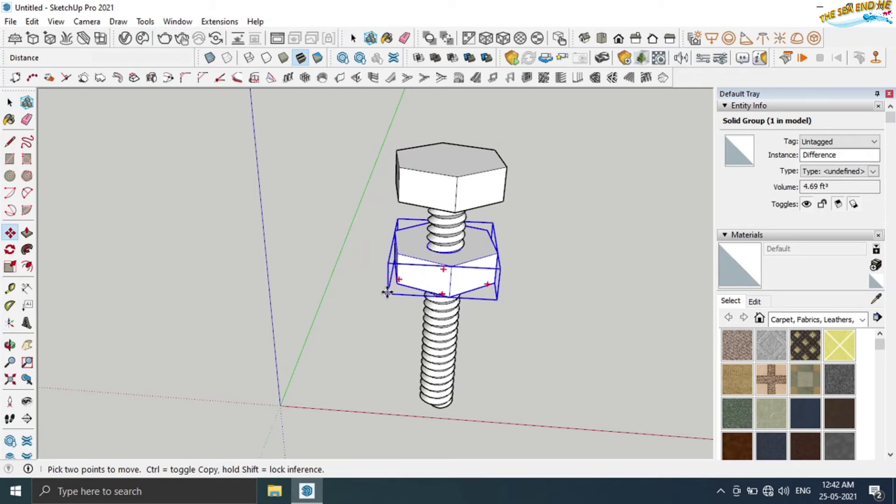
click(388, 294)
click(510, 296)
mouse_move(510, 296)
middle_down()
mouse_move(609, 267)
mouse_move(574, 244)
mouse_move(604, 190)
mouse_move(556, 206)
mouse_move(560, 196)
middle_up()
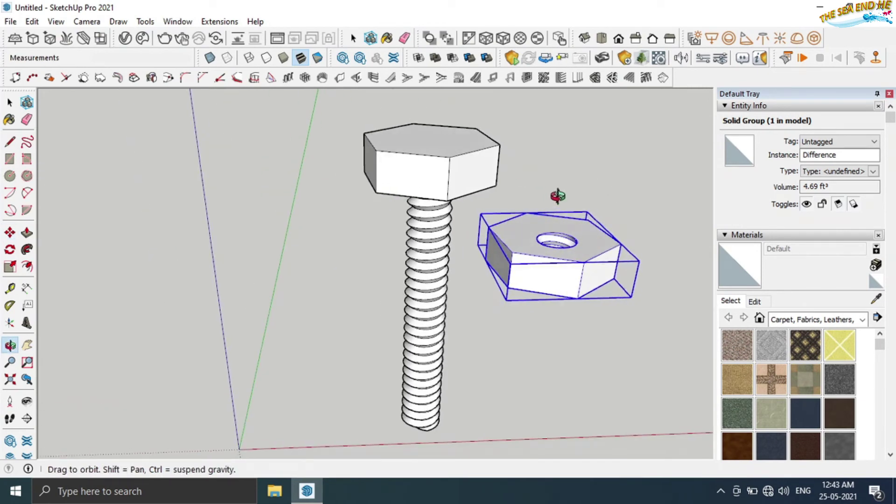
key(space)
scroll(590, 336, down, 3)
mouse_move(590, 336)
middle_down()
mouse_move(510, 320)
mouse_move(614, 350)
mouse_move(536, 290)
middle_up()
scroll(522, 333, up, 2)
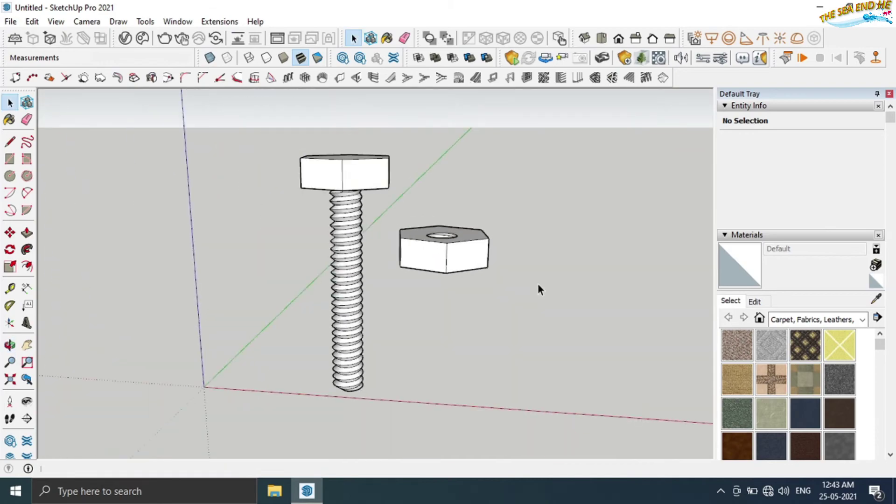
scroll(640, 296, down, 2)
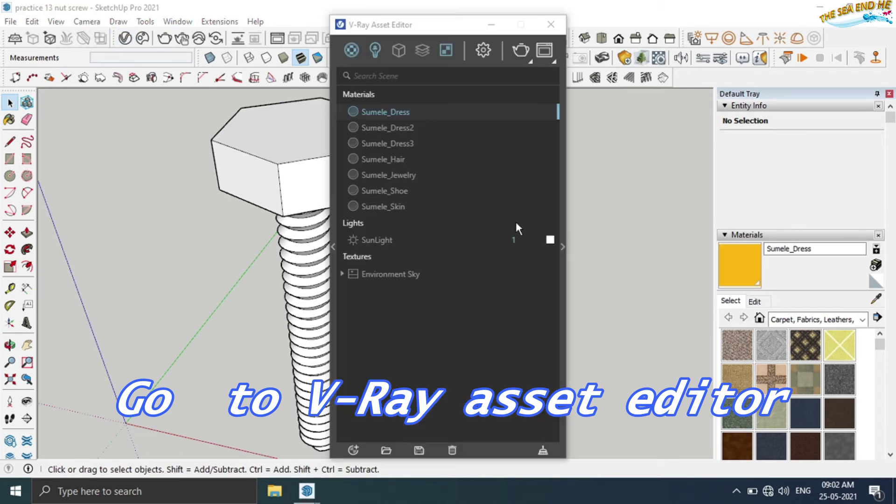
Add a Light Mix render element with Group by set to Individual Lights.
click(564, 247)
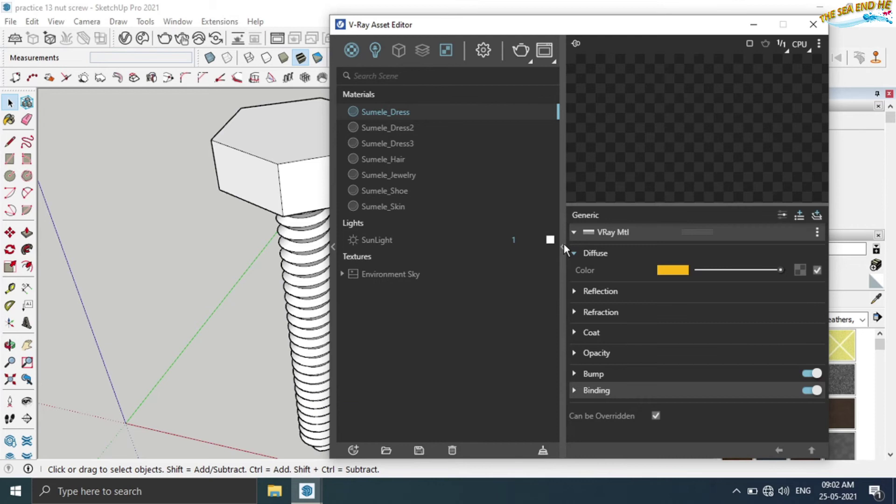
click(425, 54)
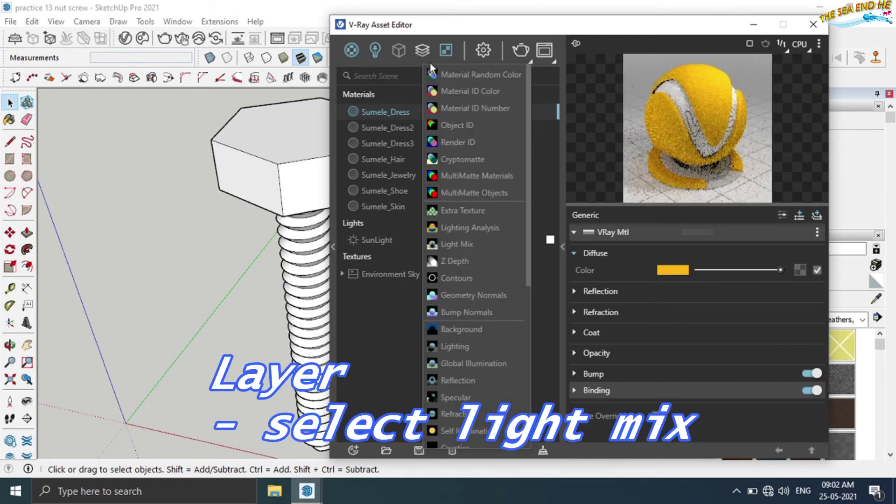
click(454, 248)
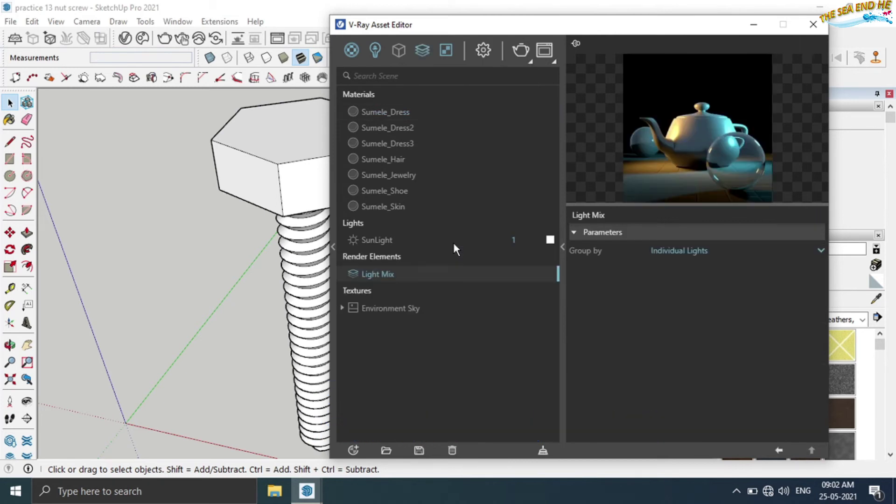
click(674, 252)
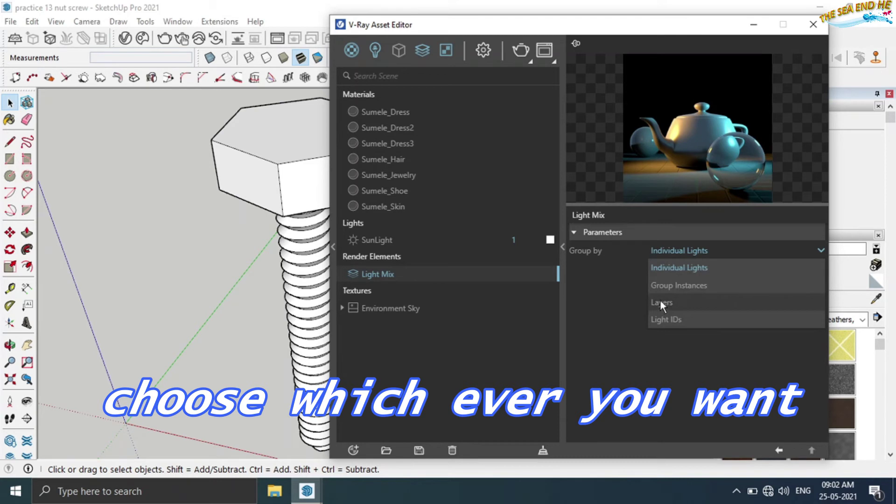
click(683, 268)
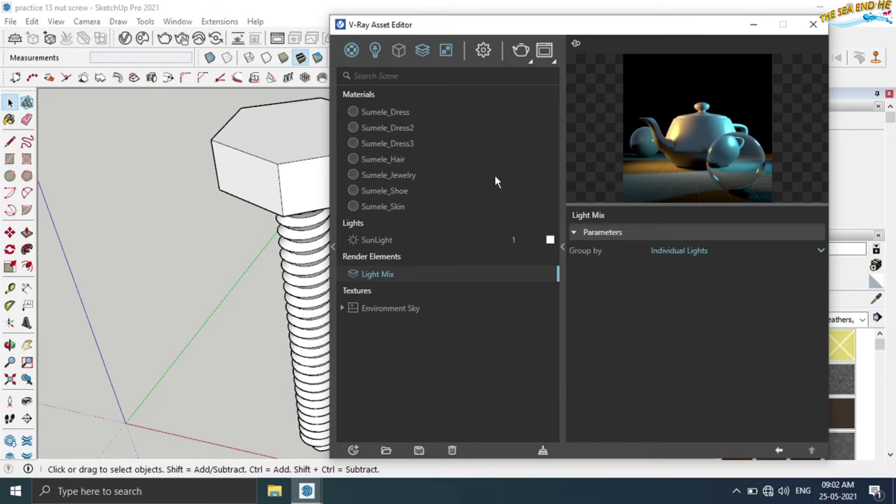
click(563, 247)
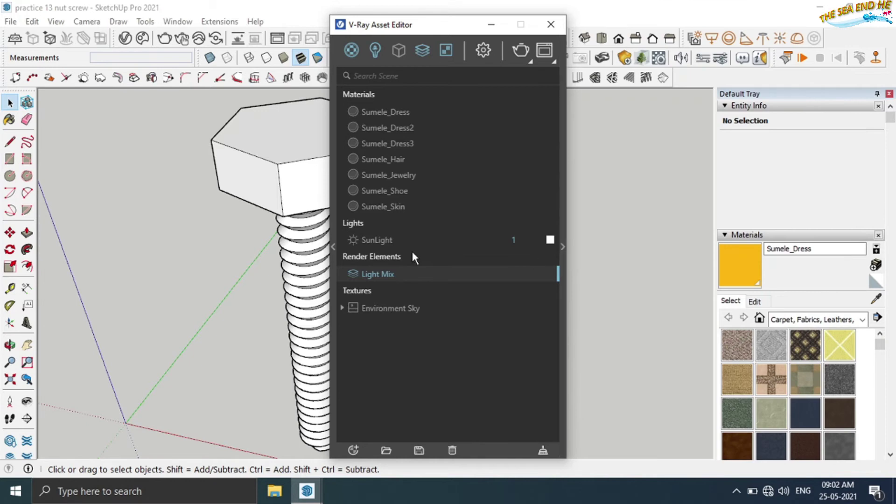
click(353, 451)
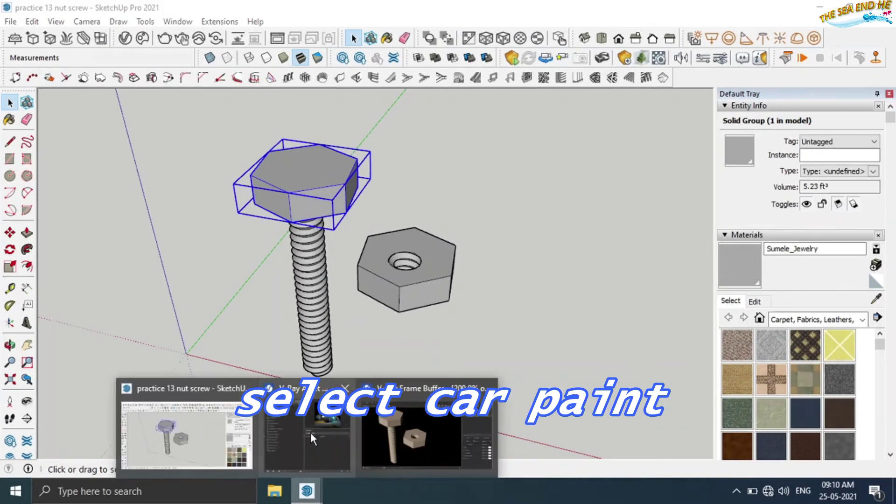
Apply the blue V-Ray Car Paint material to the selected bolt head.
mouse_move(307, 491)
click(310, 433)
drag(500, 26, 622, 26)
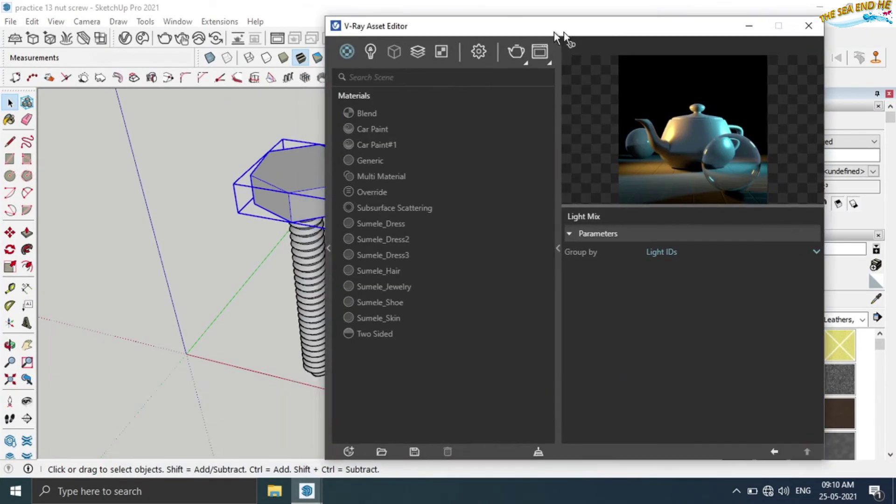
click(470, 160)
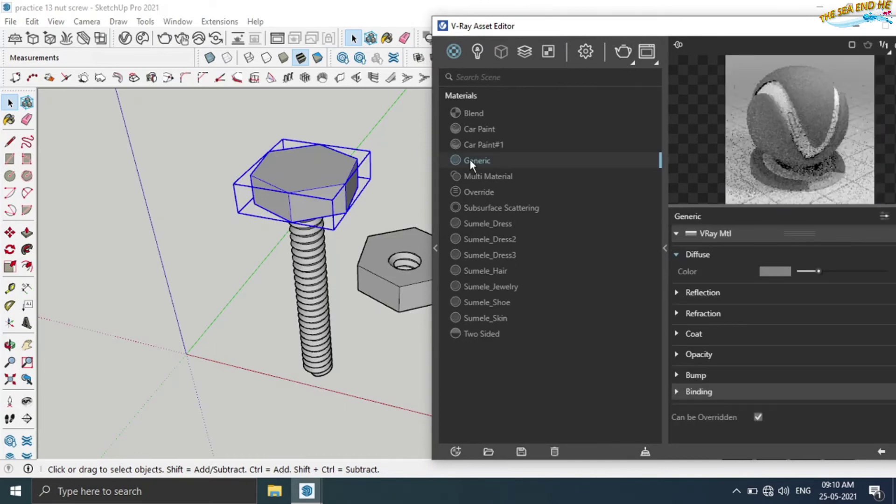
click(468, 133)
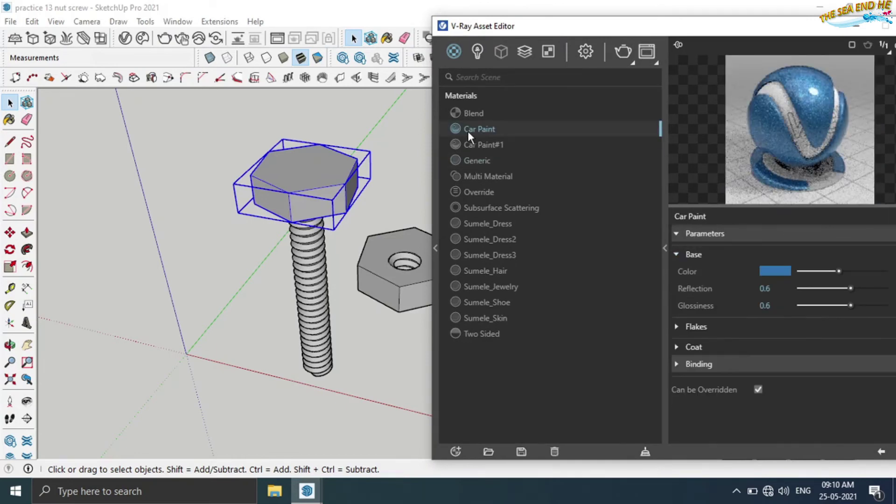
right_click(468, 132)
click(493, 156)
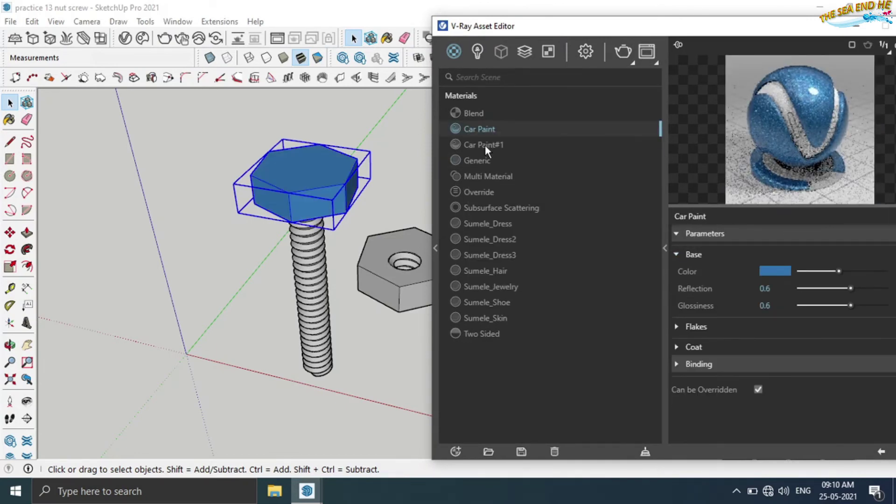
Apply the Car Paint material to the threaded shaft and the nut as well.
click(306, 269)
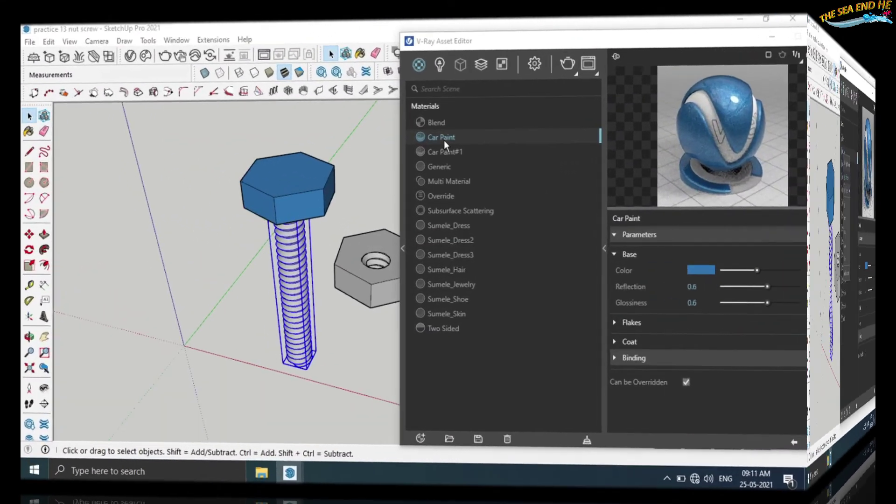
right_click(483, 131)
click(495, 161)
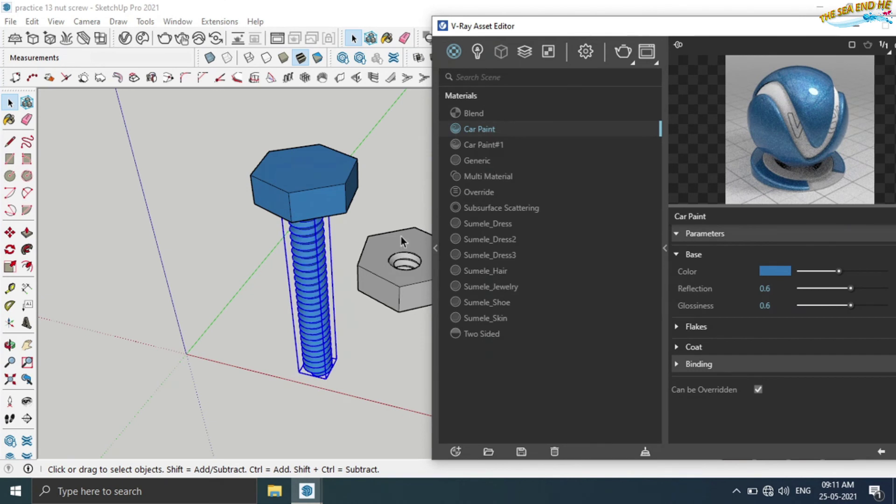
click(381, 265)
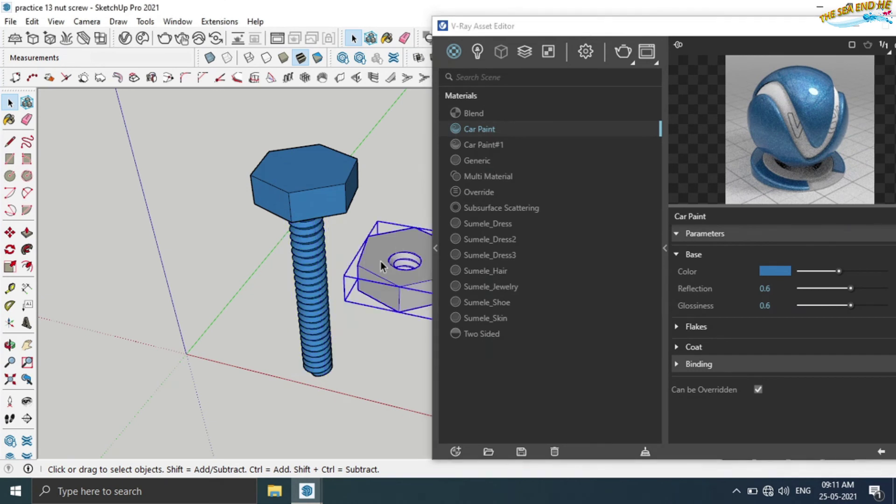
right_click(477, 127)
click(491, 152)
Zoom to fit the whole bolt and nut, then start the V-Ray render.
click(345, 319)
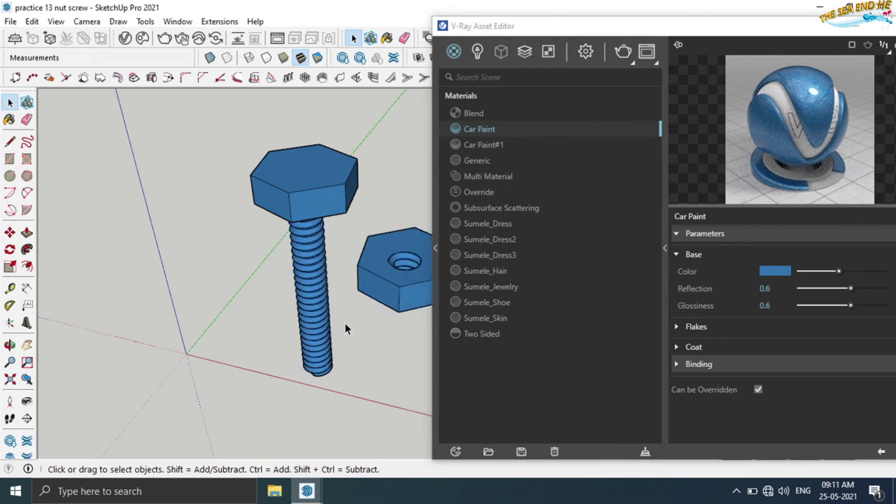
scroll(344, 323, up, 2)
middle_drag(349, 331, 364, 297)
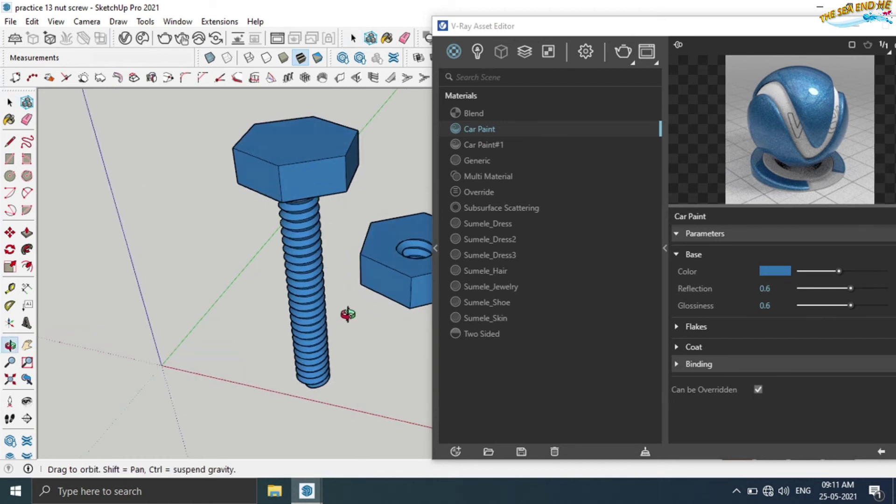
click(10, 379)
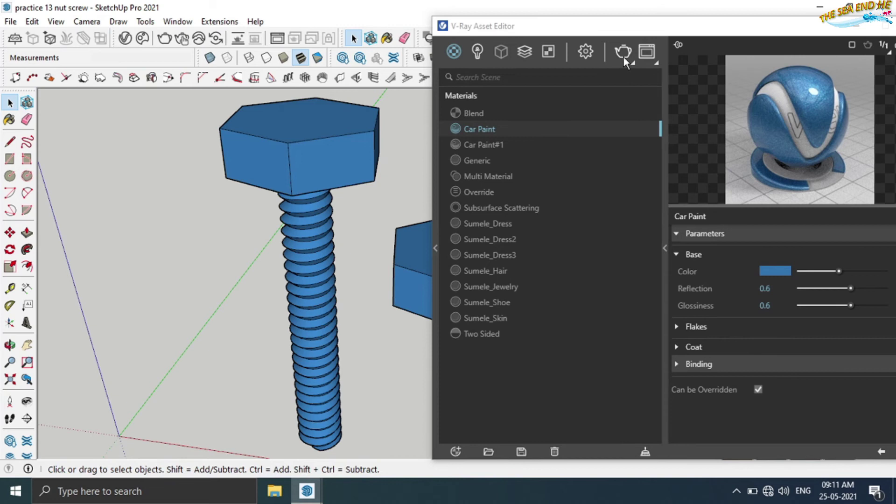
click(624, 55)
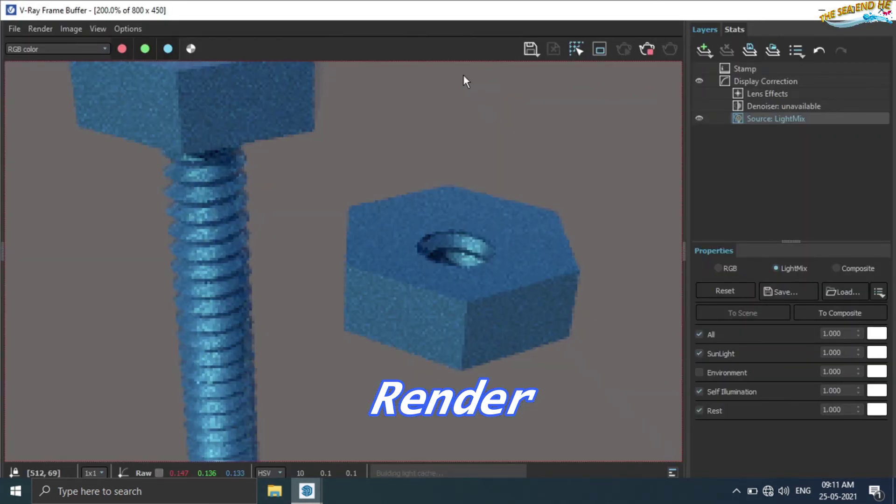
Toggle the Environment light in the Light Mix to compare, leaving it unchecked.
scroll(463, 82, down, 2)
scroll(463, 82, up, 1)
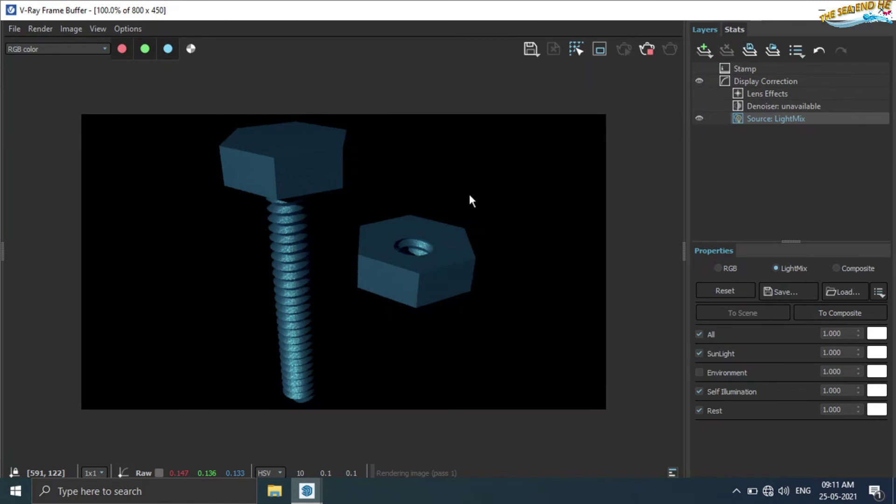
scroll(468, 192, up, 1)
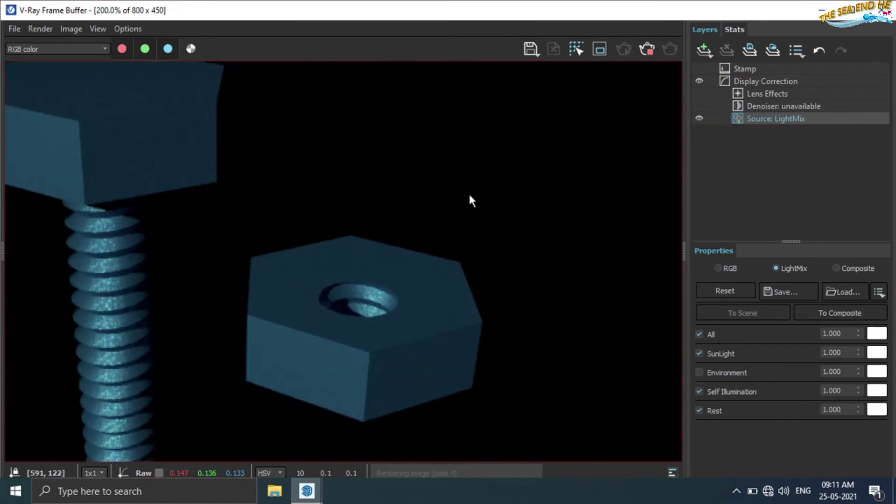
scroll(468, 192, down, 1)
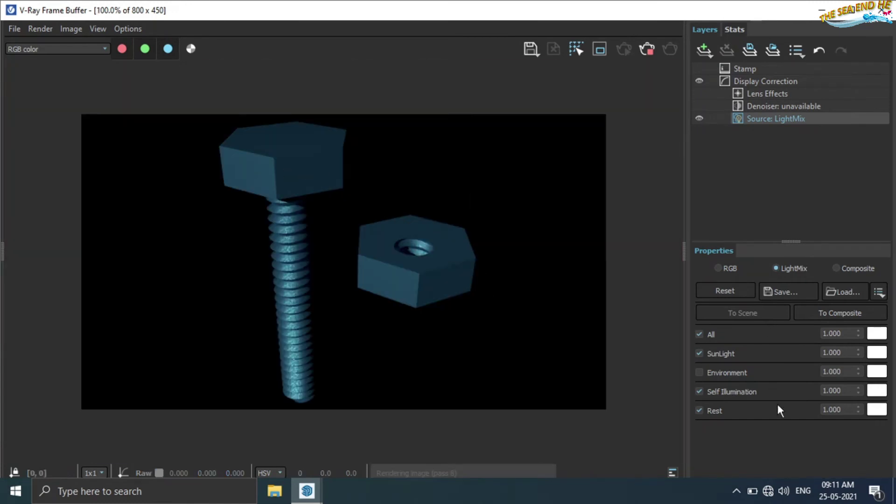
click(698, 373)
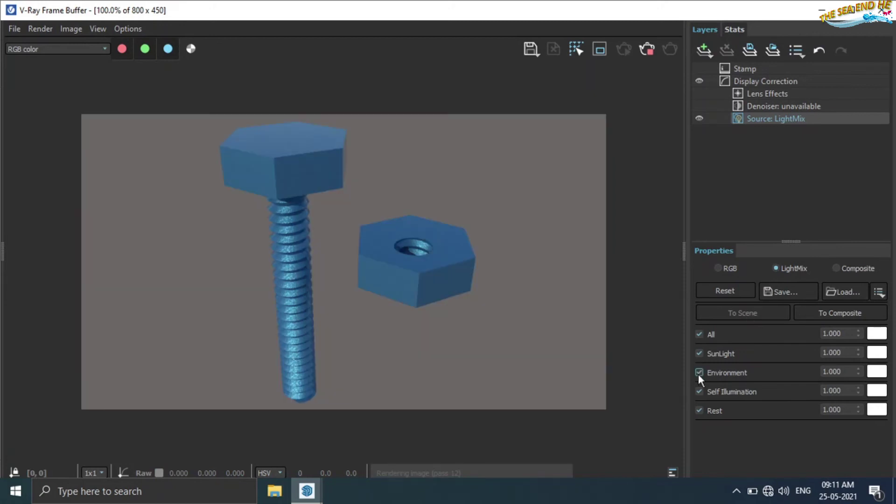
click(699, 373)
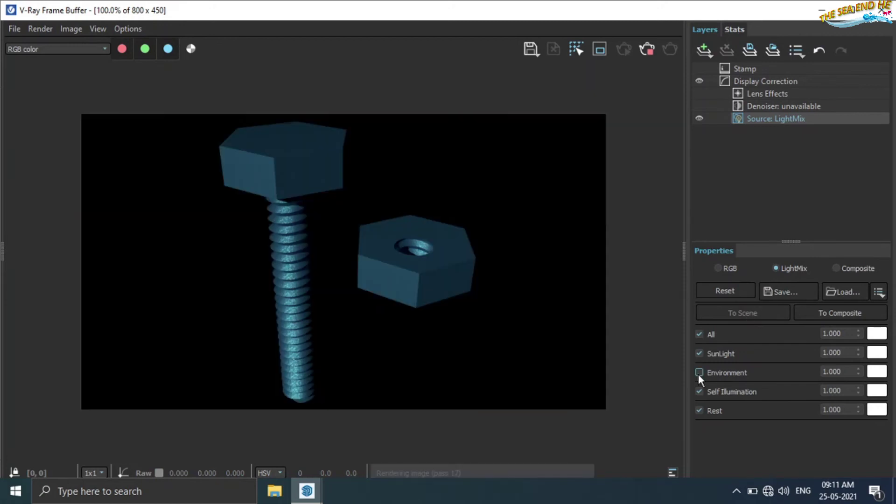
click(699, 373)
click(699, 373)
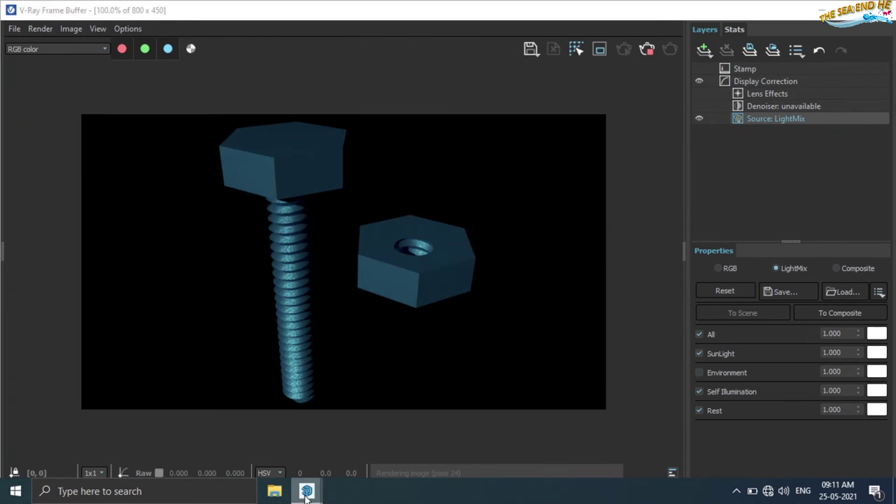
mouse_move(306, 491)
click(317, 434)
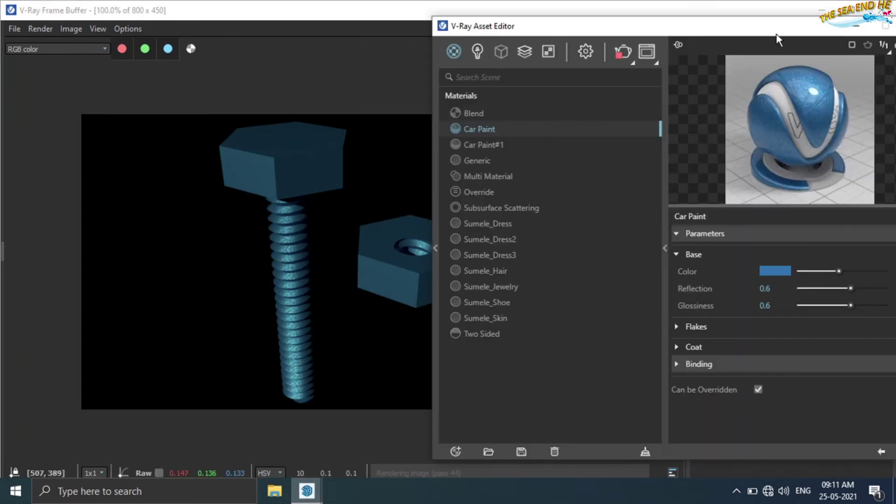
Darken the Car Paint base colour and set its Reflection and Glossiness to 1.
drag(777, 34, 638, 26)
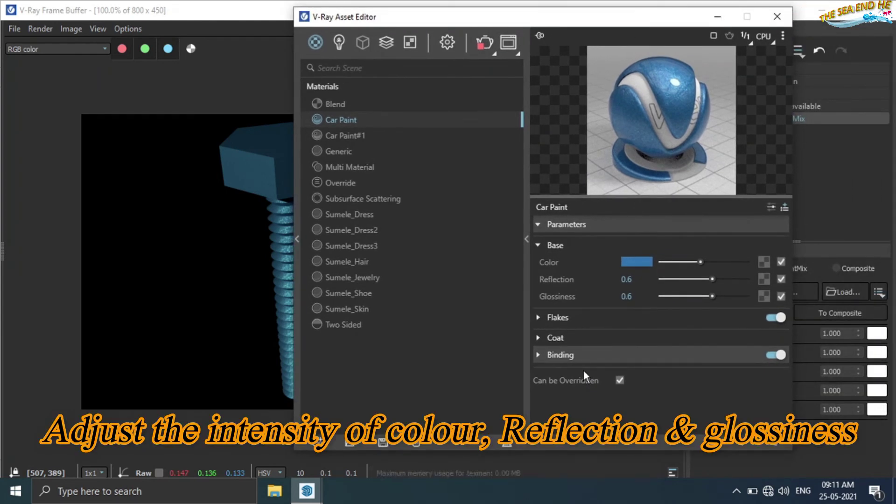
click(571, 223)
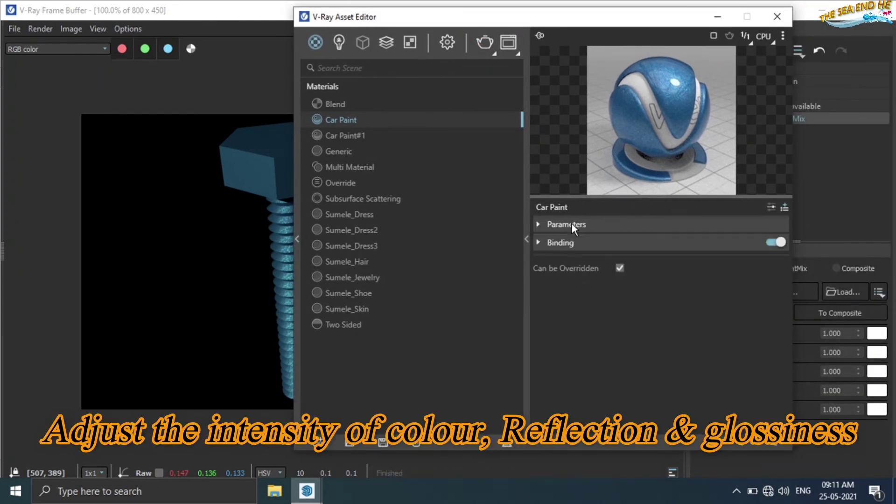
click(572, 223)
click(563, 245)
click(595, 229)
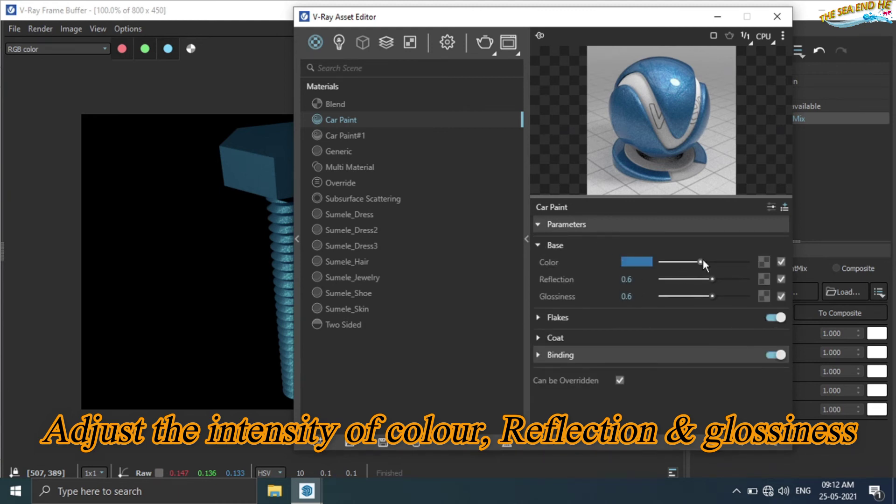
mouse_move(700, 262)
mouse_down()
mouse_move(668, 263)
mouse_move(723, 263)
mouse_move(658, 262)
mouse_up()
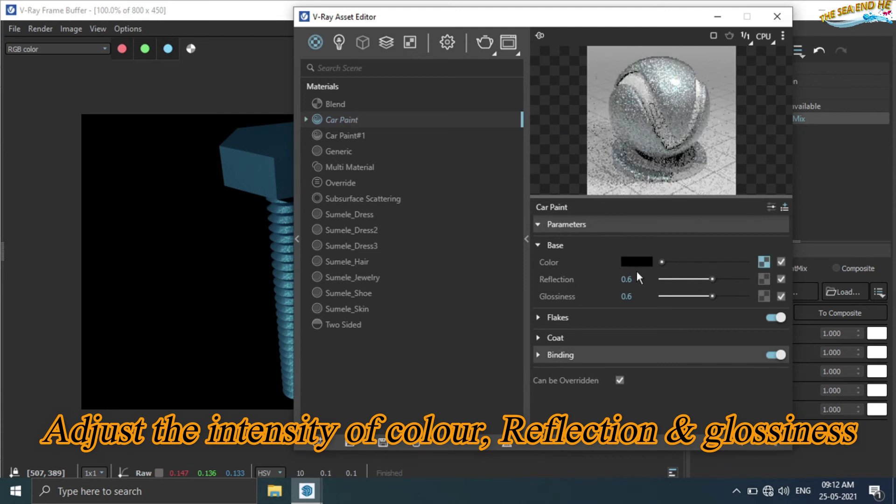
drag(663, 262, 675, 264)
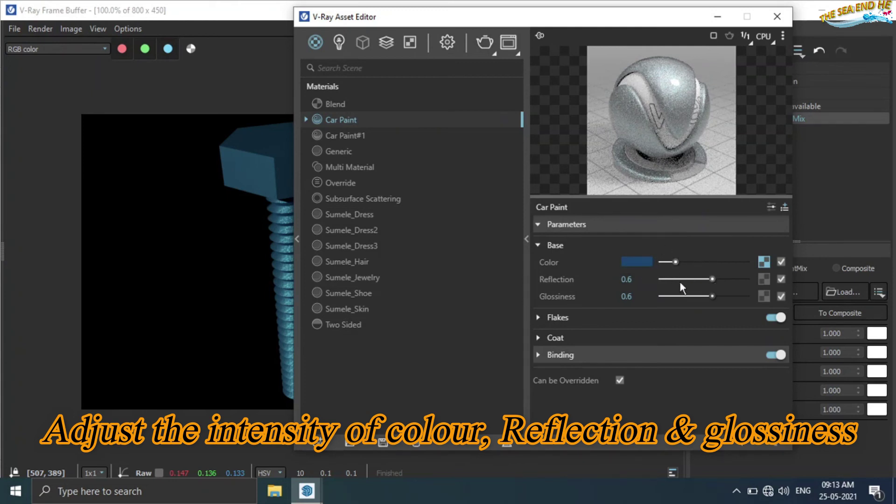
drag(712, 279, 751, 280)
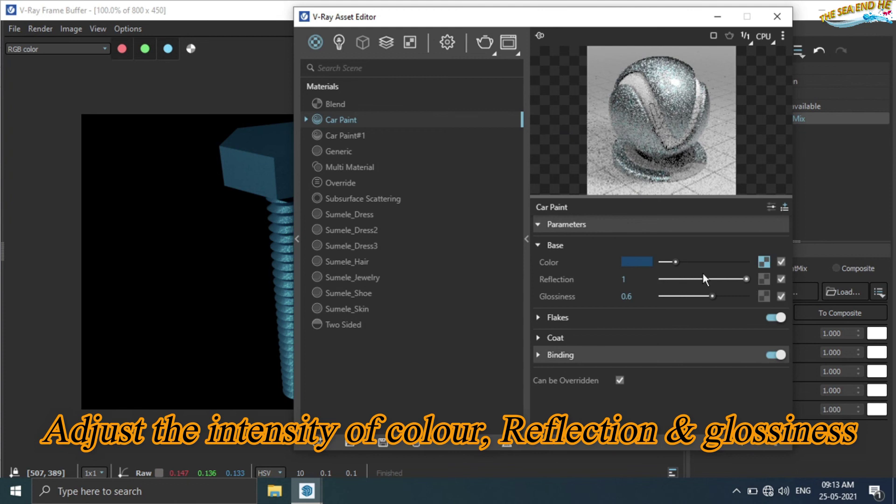
click(678, 297)
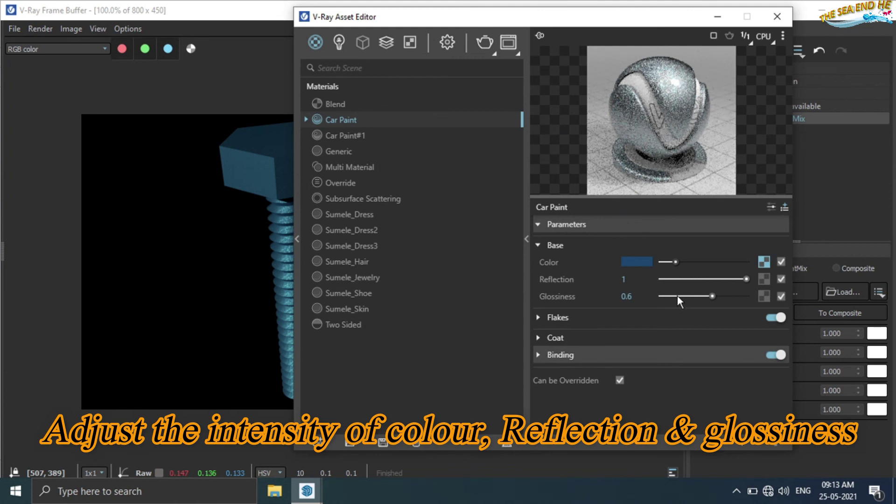
drag(678, 296, 746, 296)
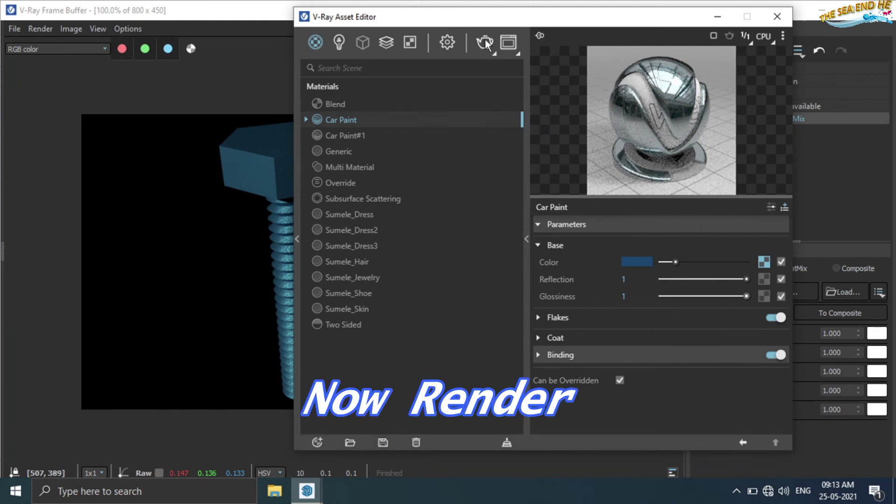
Re-render with the updated car paint and re-enable Environment in the Light Mix.
click(485, 38)
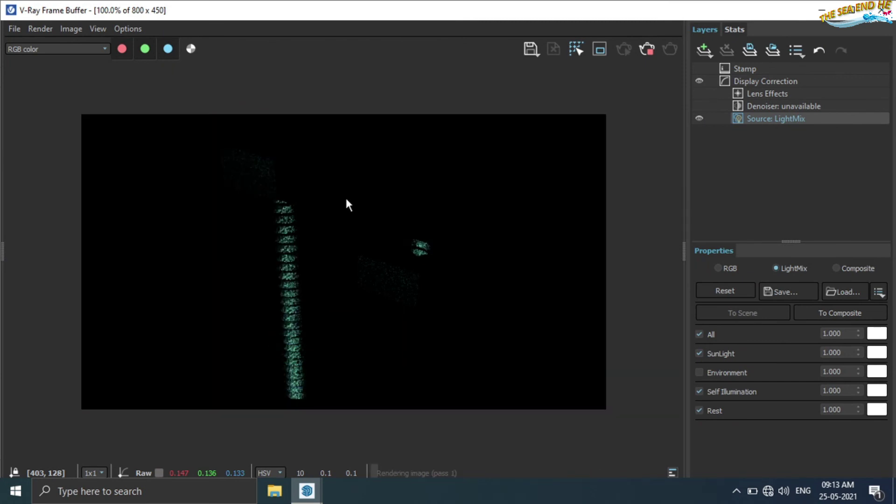
click(700, 372)
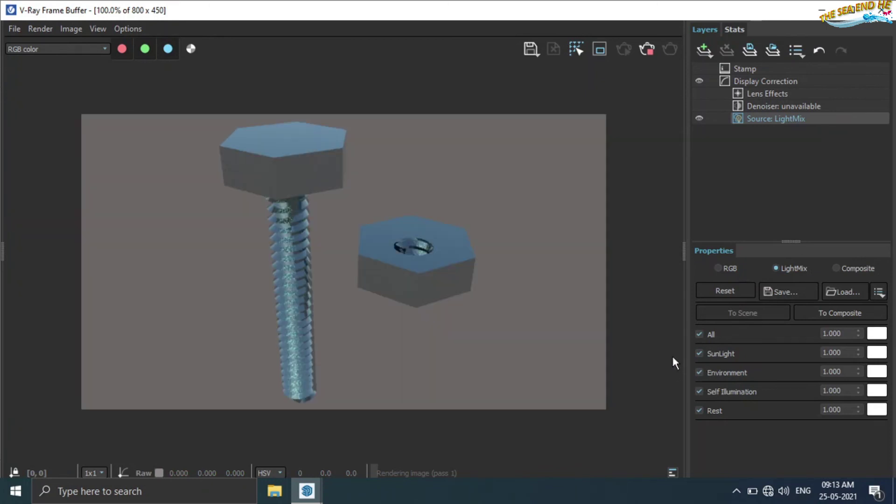
scroll(276, 338, up, 2)
scroll(277, 338, down, 2)
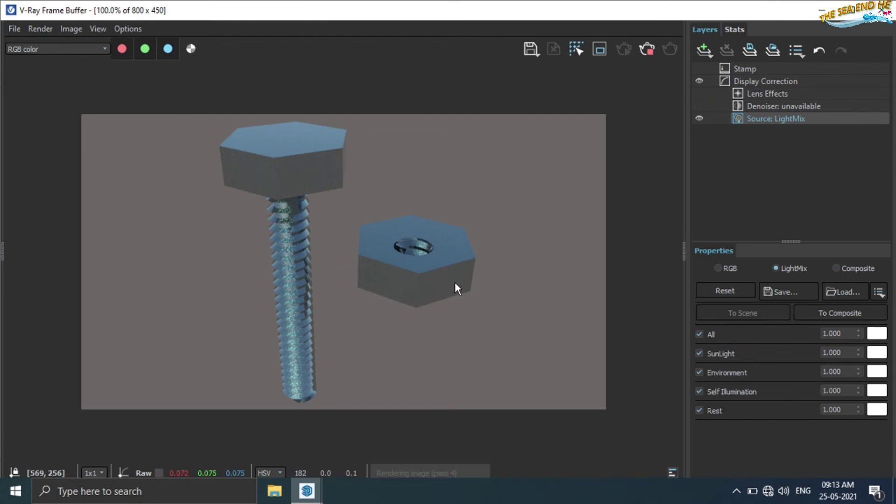
Switch off SunLight and set the Environment light intensity to 0.200 in the Light Mix.
click(699, 353)
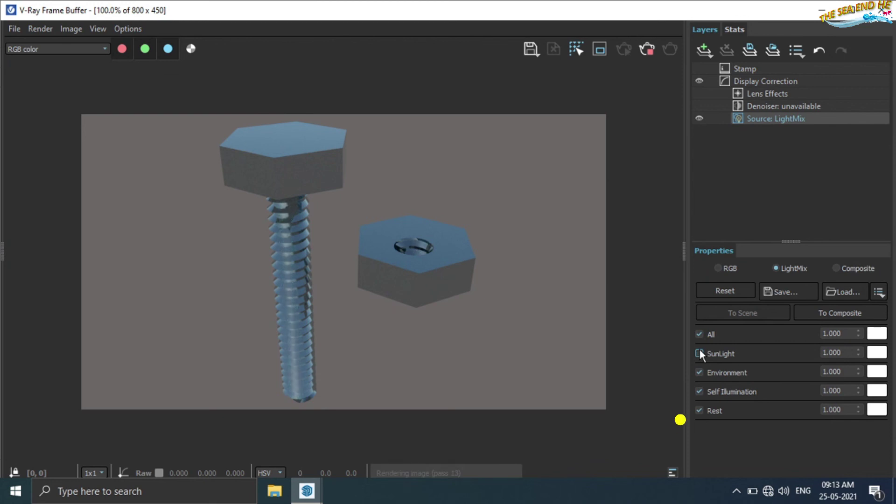
click(699, 373)
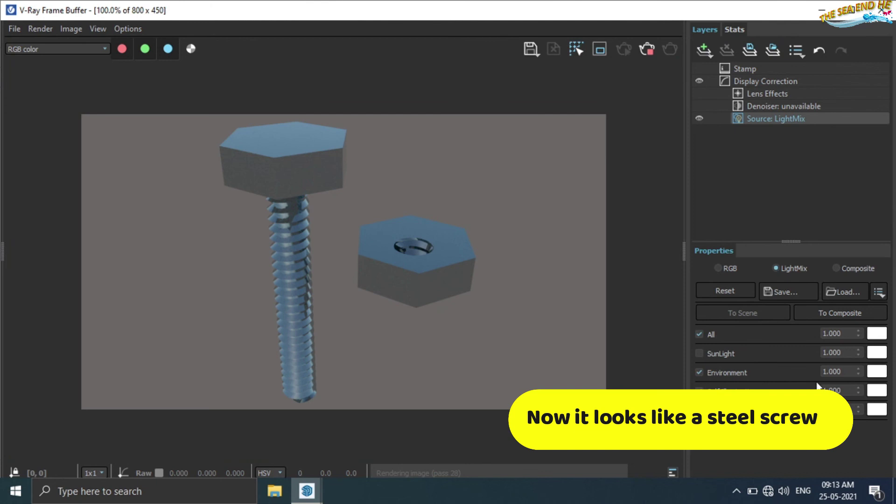
double_click(834, 371)
text(0.2)
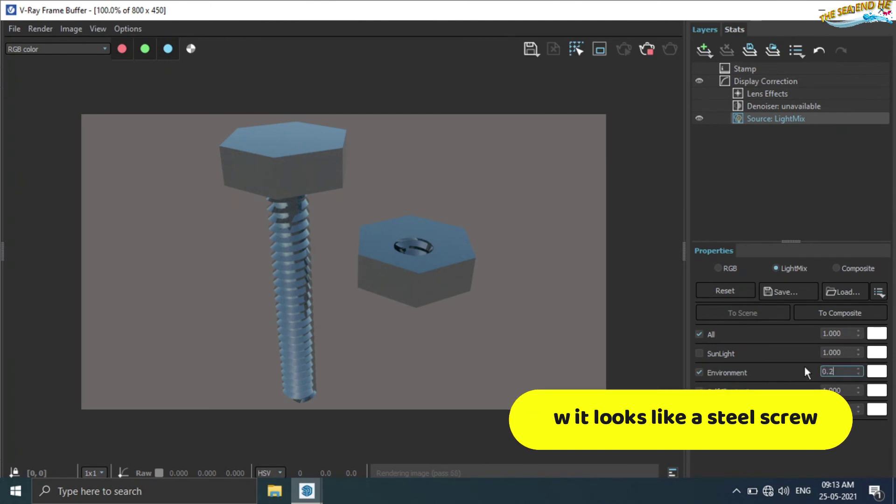
key(Return)
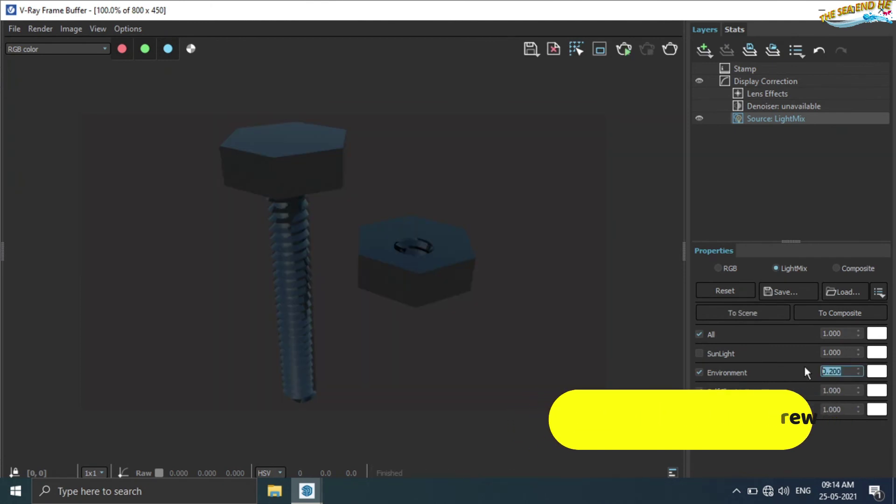
click(859, 369)
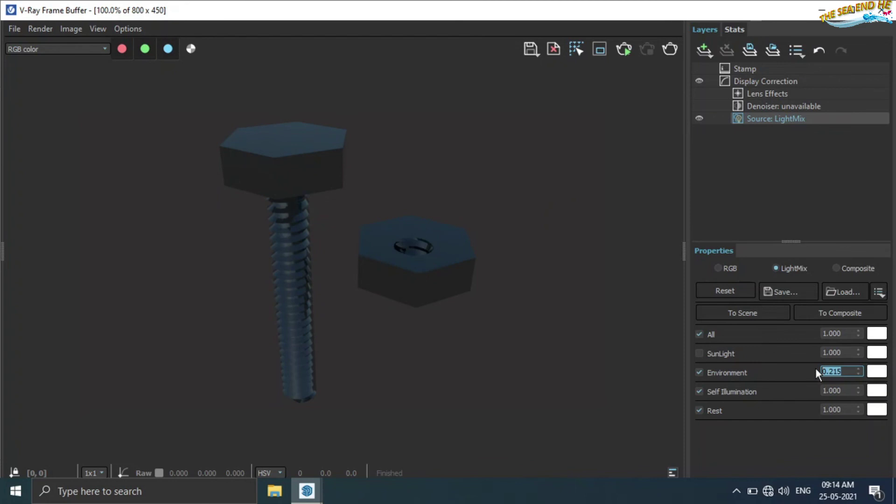
key(Return)
text(0.2)
key(Return)
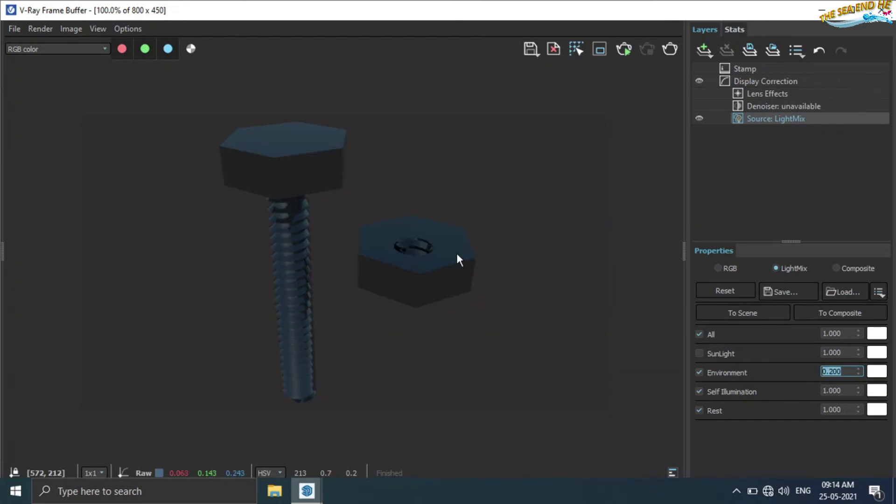
click(475, 150)
Save the render to the Desktop as a PNG named 'nut bolt'.
key(ctrl+s)
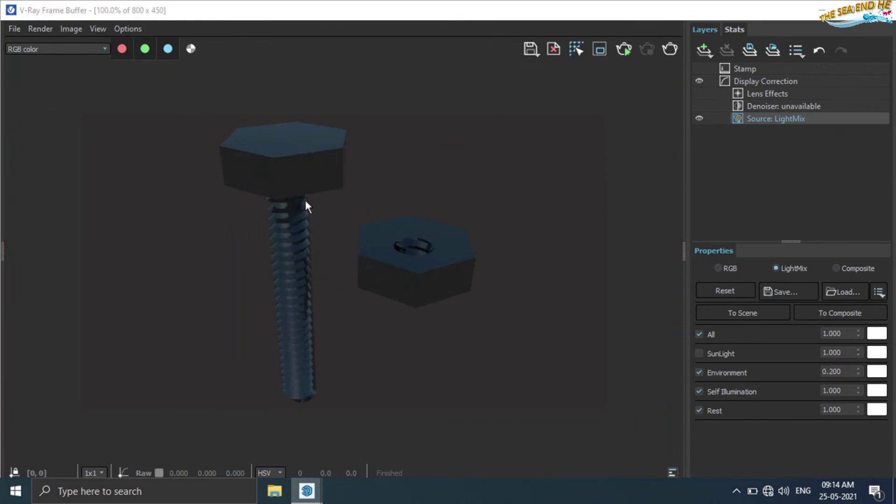
click(113, 268)
text(nut bolt)
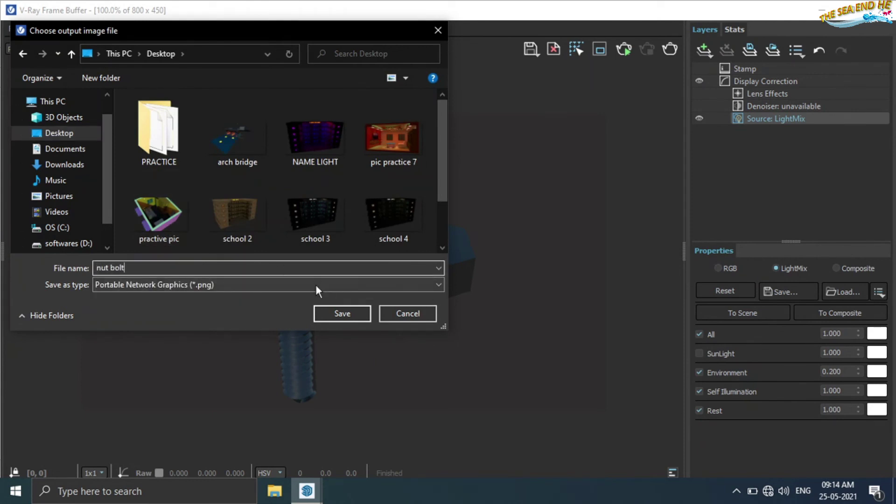
click(342, 313)
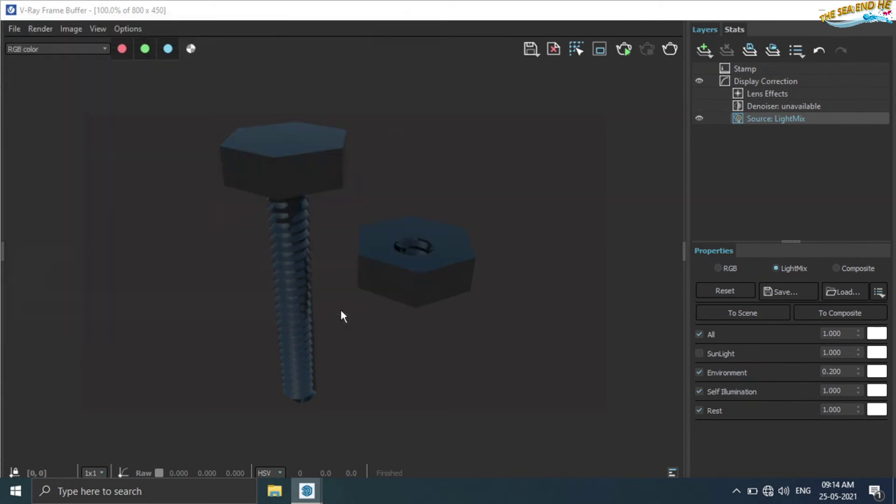